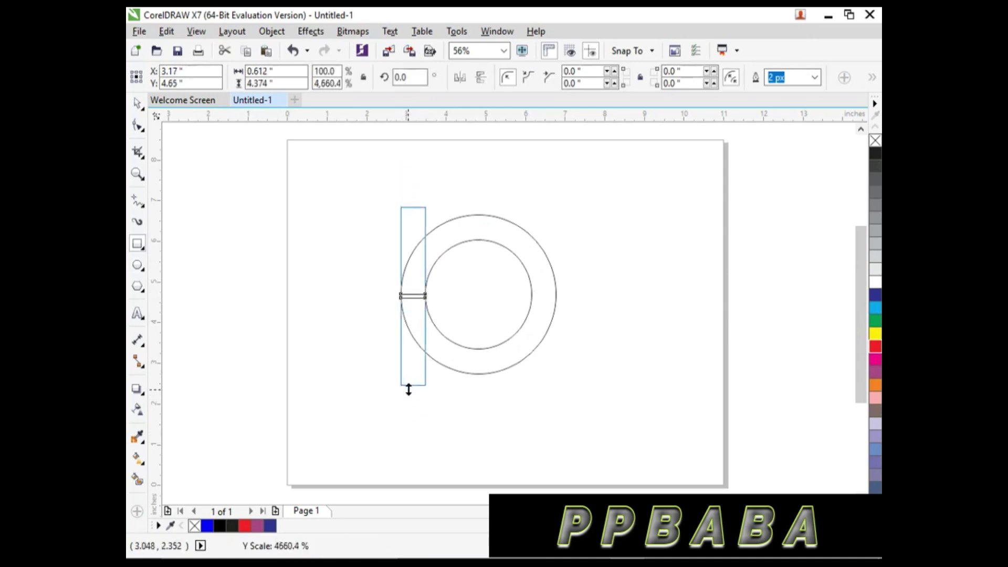
- Stretch the narrow rectangle to about 5.492 in tall and place a copy along the opposite edge of the ring
drag(413, 200, 414, 157)
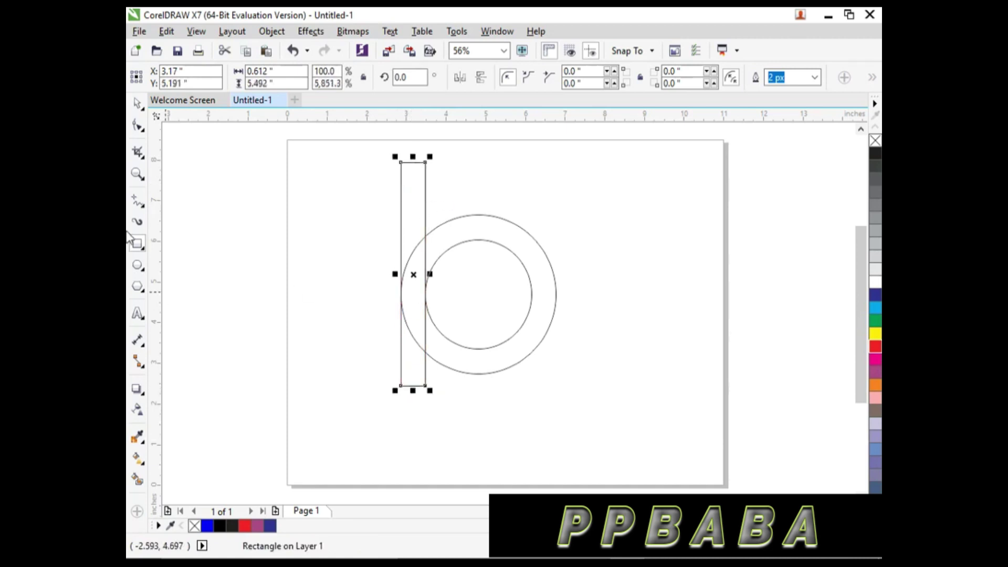
click(137, 103)
drag(394, 273, 551, 275)
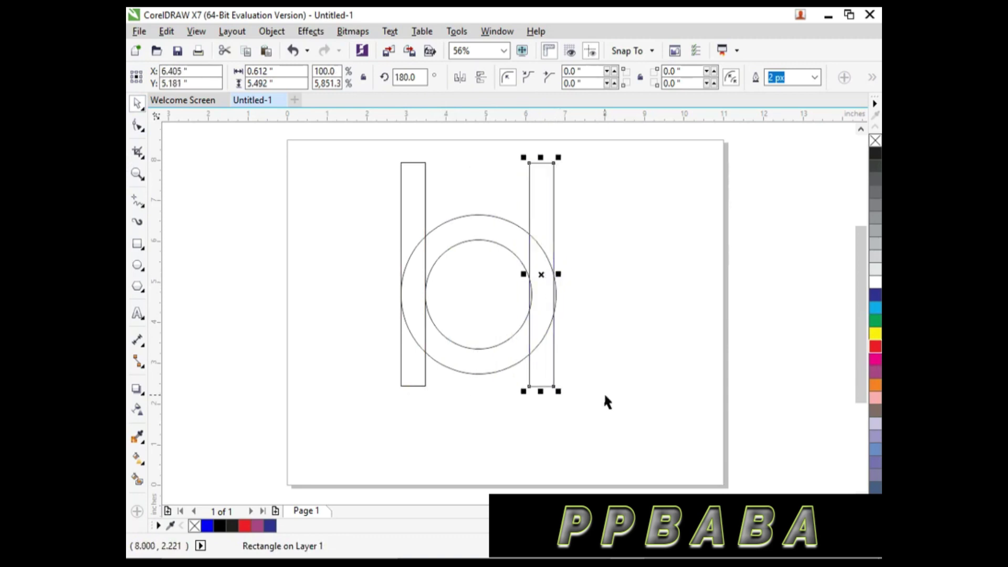
key(Right)
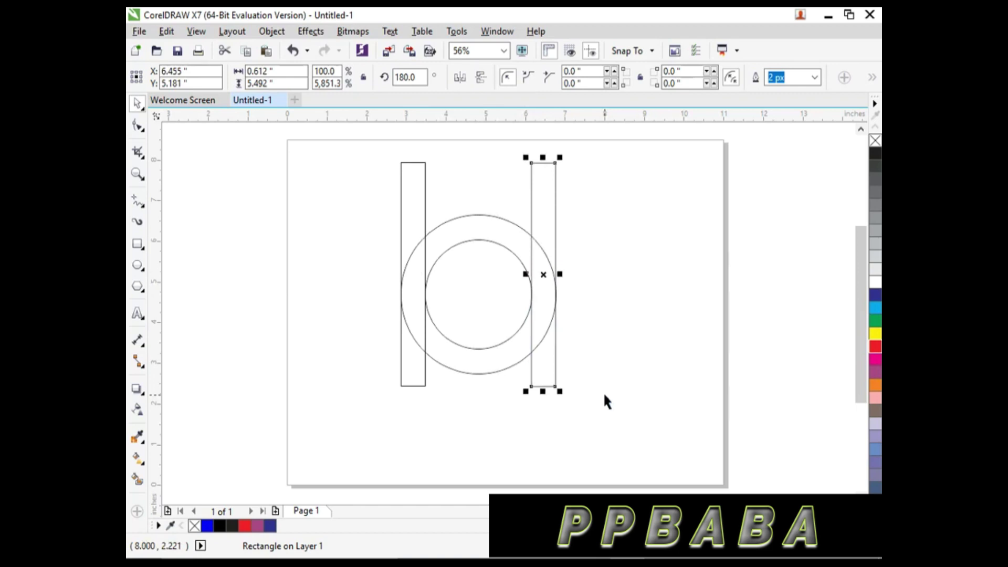
key(Down)
- Duplicate the two concentric circles and overlap the copy so its outer edge meets the first ring's centre
click(592, 358)
drag(606, 372, 349, 198)
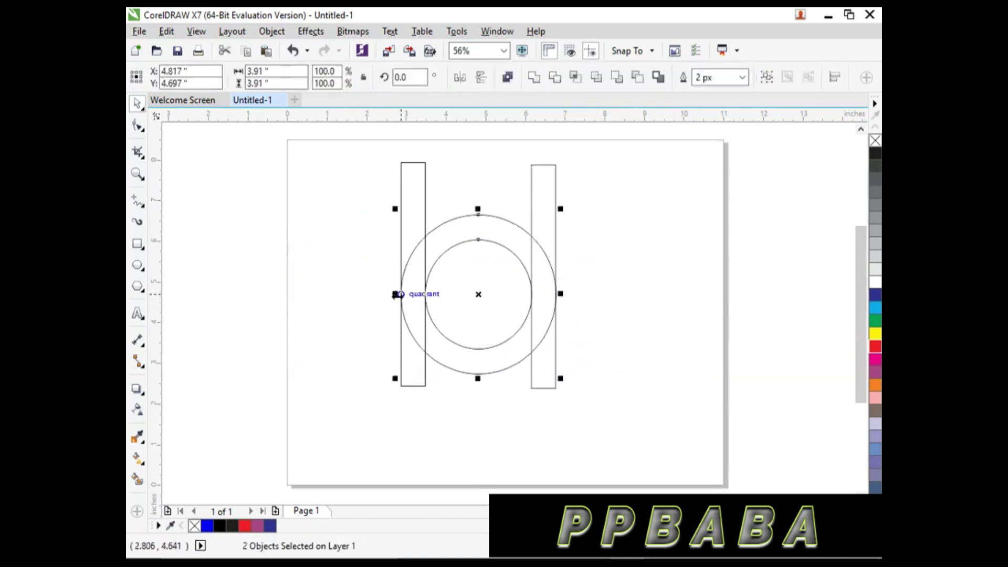
drag(450, 303, 628, 311)
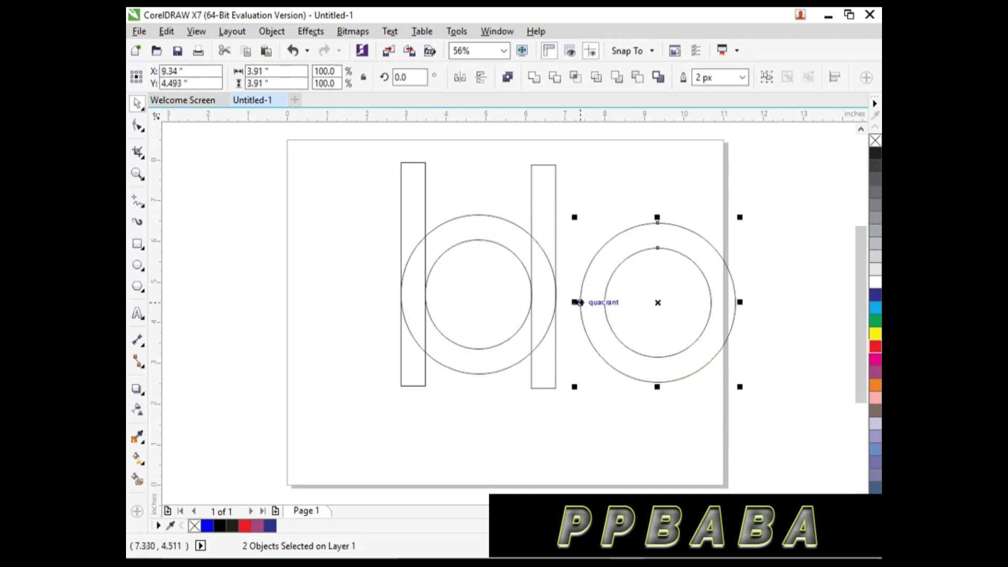
drag(579, 301, 474, 293)
- Move the second rectangle to the copied ring's outer edge and align its base with the first rectangle using a horizontal guideline
drag(530, 383, 608, 383)
drag(556, 124, 544, 386)
click(633, 389)
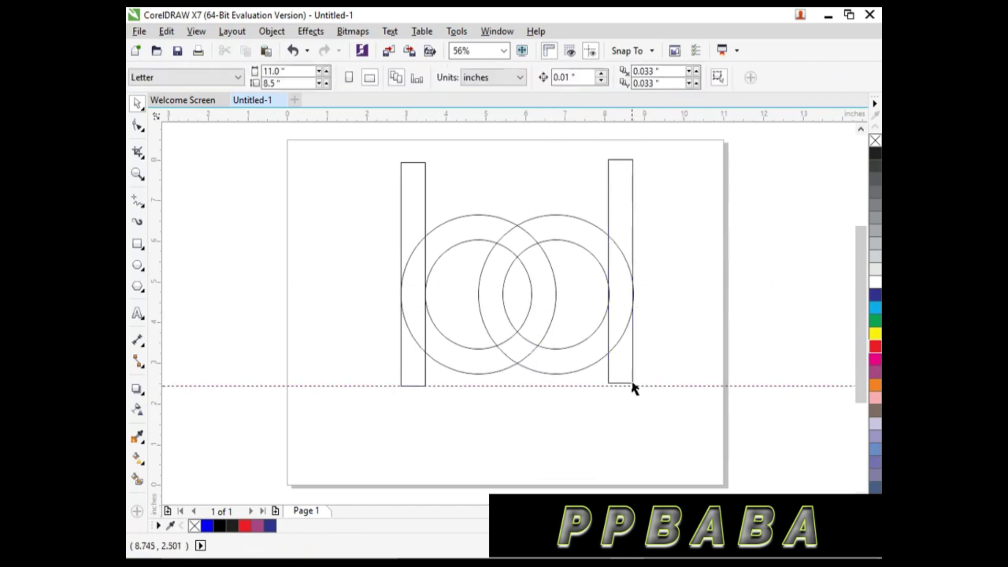
click(632, 374)
key(Down)
key(Down)
key(Down)
key(Down)
key(Down)
key(Down)
key(Down)
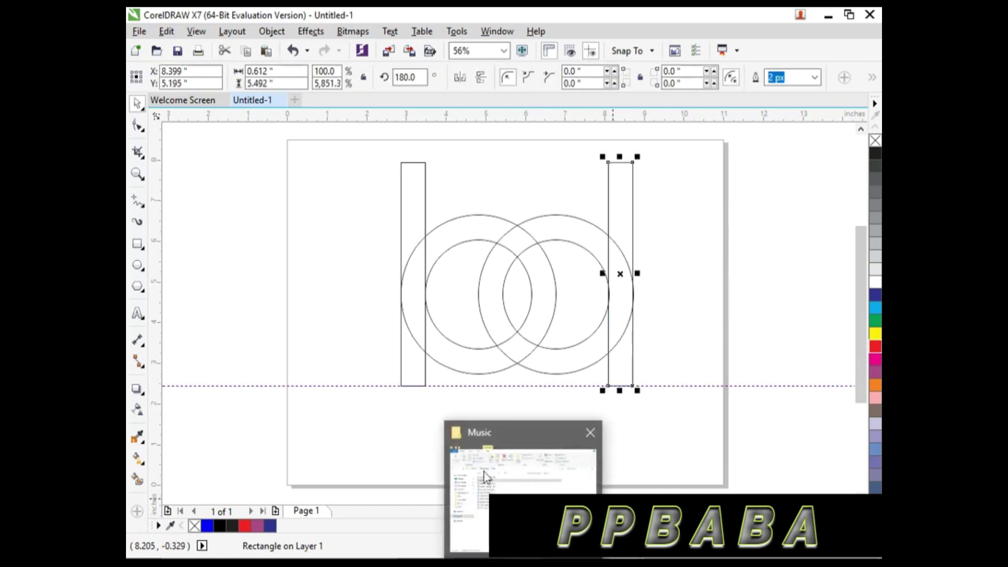
click(380, 427)
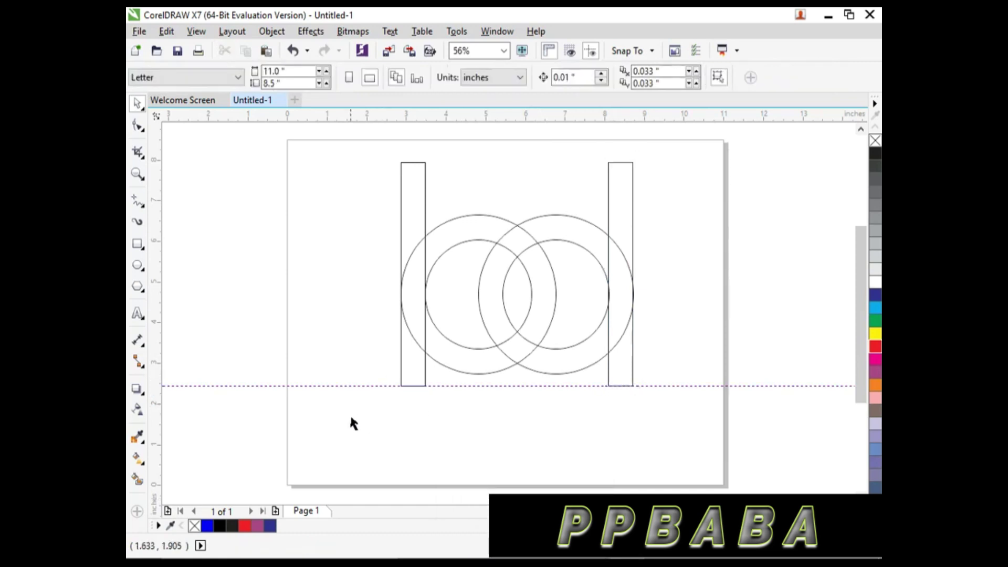
- Nudge all four circles down together to a vertical position of 4.627 in
drag(390, 409, 730, 198)
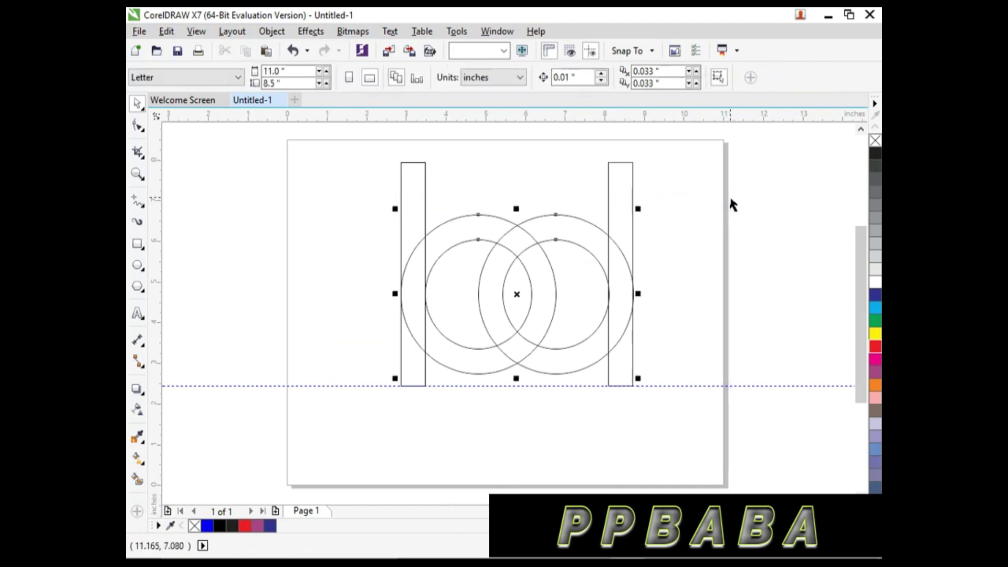
key(Down)
key(Down)
key(Down)
key(Down)
key(Down)
key(Down)
key(Down)
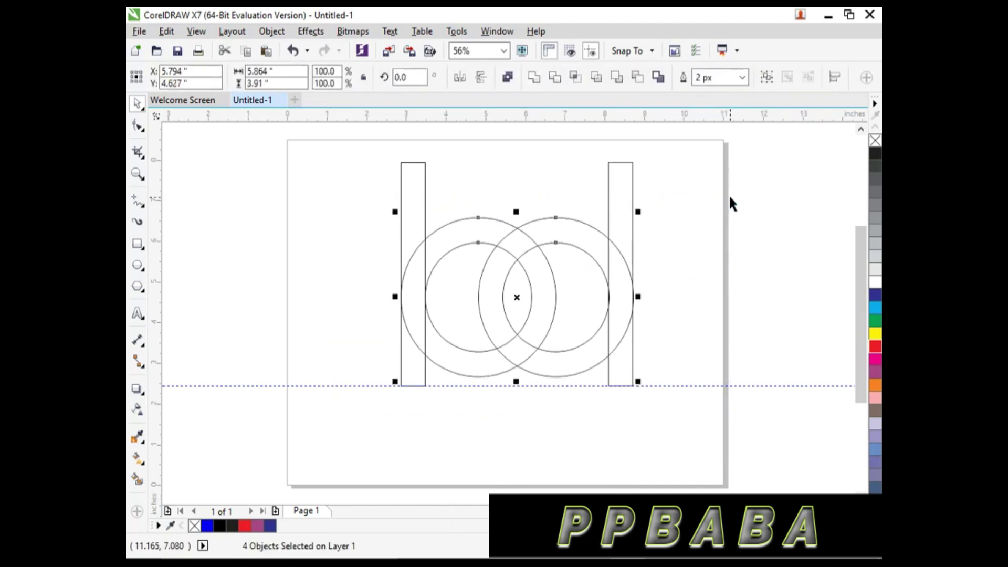
click(466, 492)
- Delete the left ring's segments inside the upper crossing with Virtual Segment Delete so the right ring passes over it
click(141, 155)
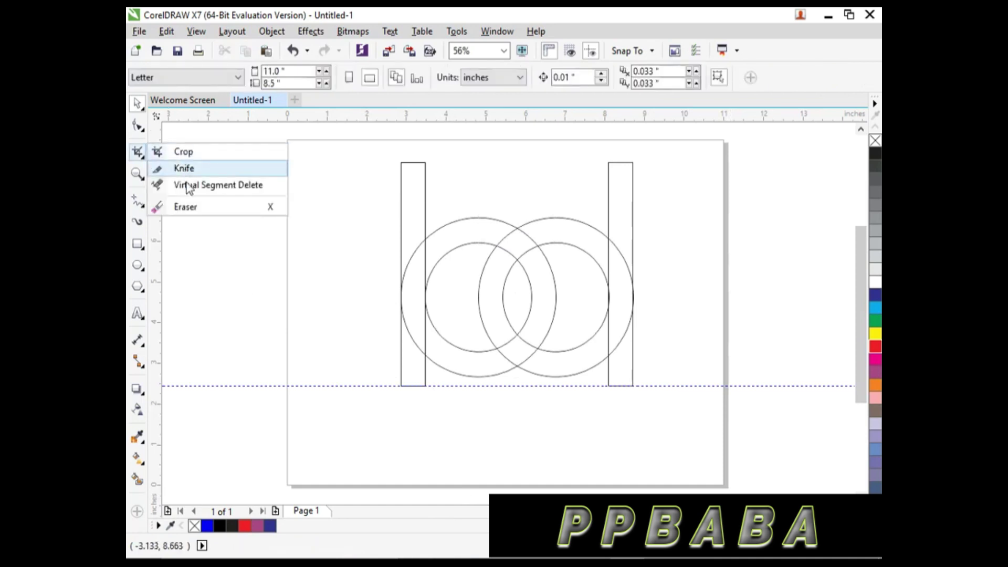
click(178, 167)
scroll(519, 217, up, 3)
click(525, 268)
click(455, 312)
scroll(523, 374, down, 3)
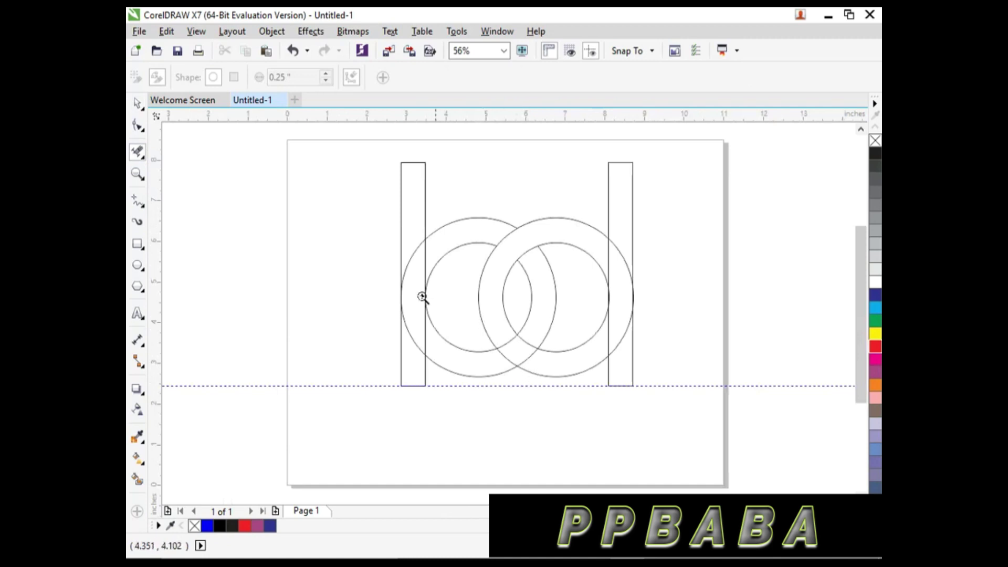
- Delete the right ring's segments inside the lower crossing so the left ring passes over it
scroll(523, 306, up, 4)
click(517, 252)
click(451, 318)
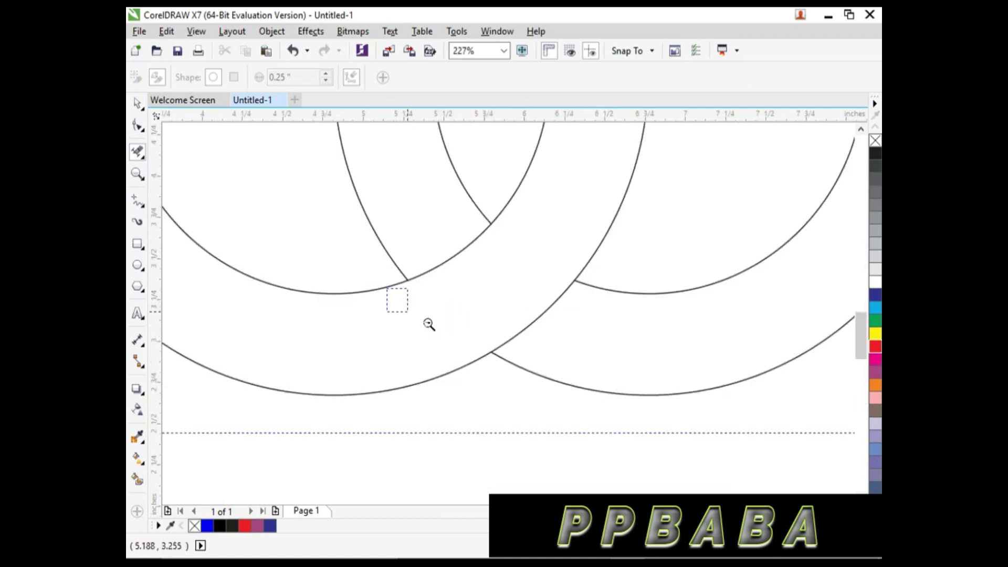
scroll(394, 302, down, 4)
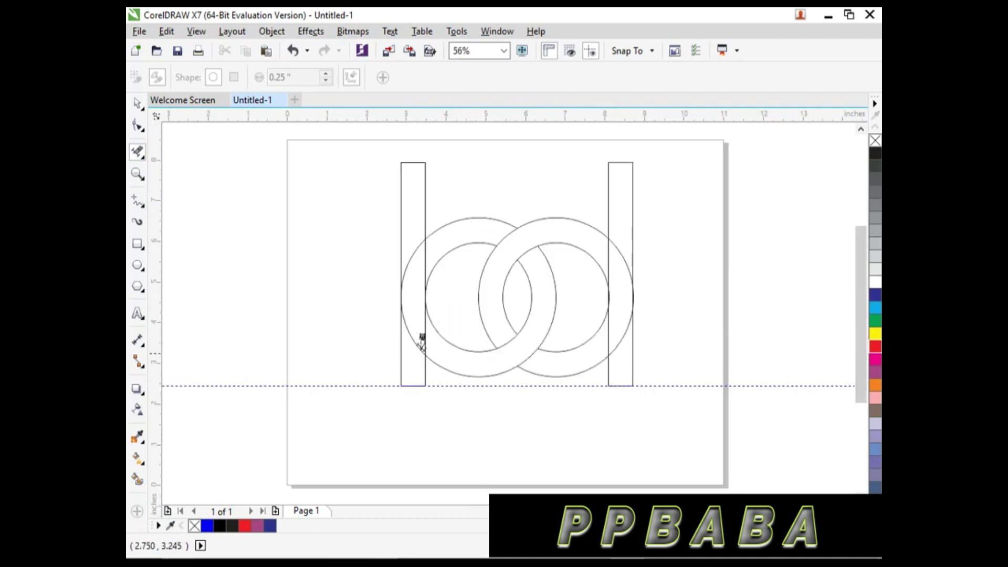
- Delete the ring arcs inside the left bar, the lower arc inside the right bar, and that bar's lower inner edge across the ring
click(404, 273)
click(411, 318)
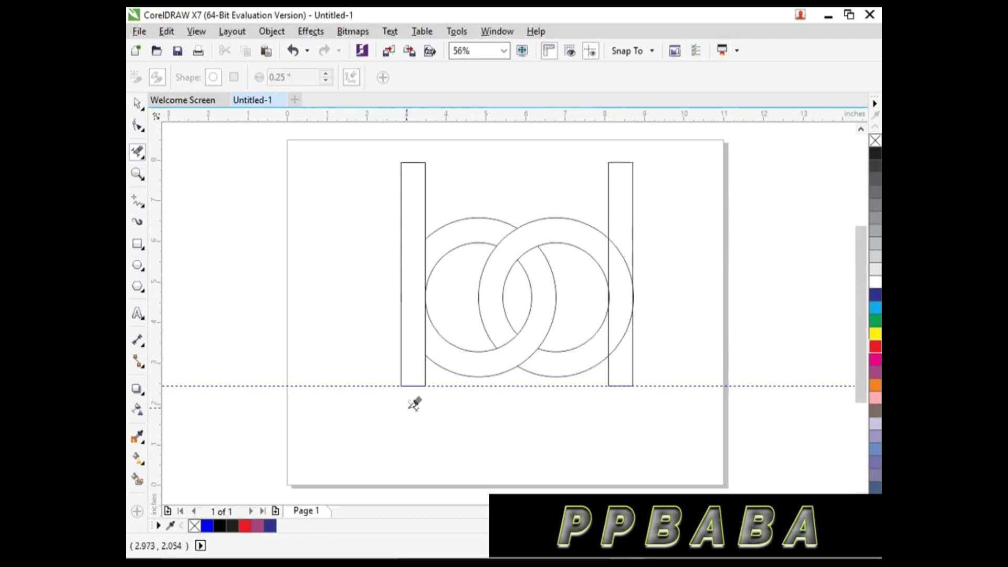
click(621, 337)
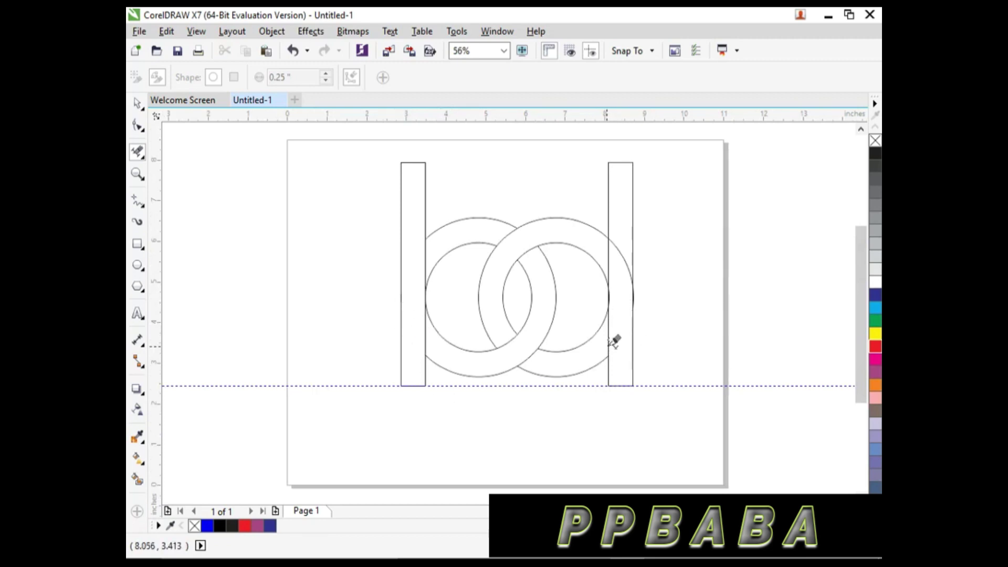
drag(597, 347, 615, 331)
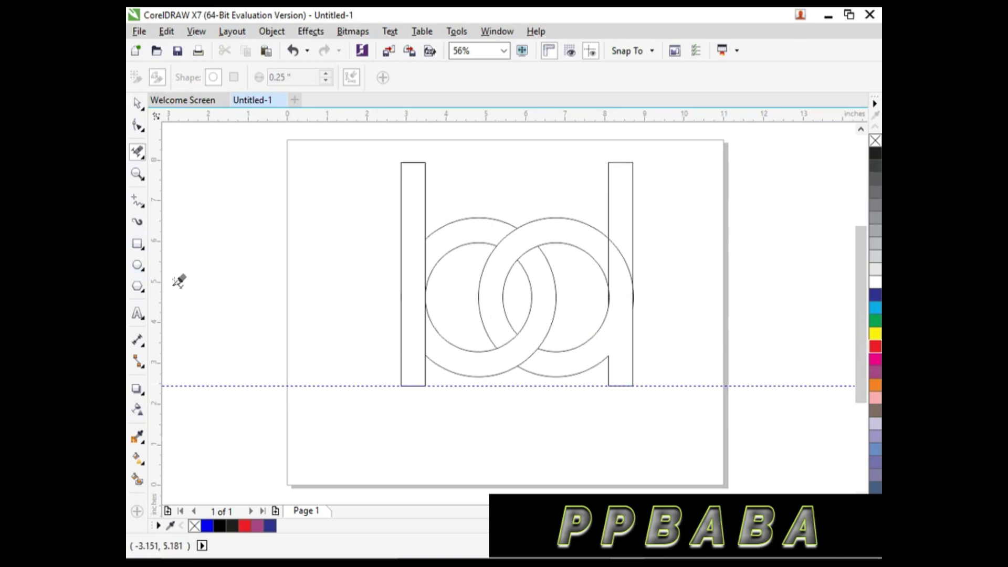
- Convert the left rectangle to curves for node editing
click(137, 103)
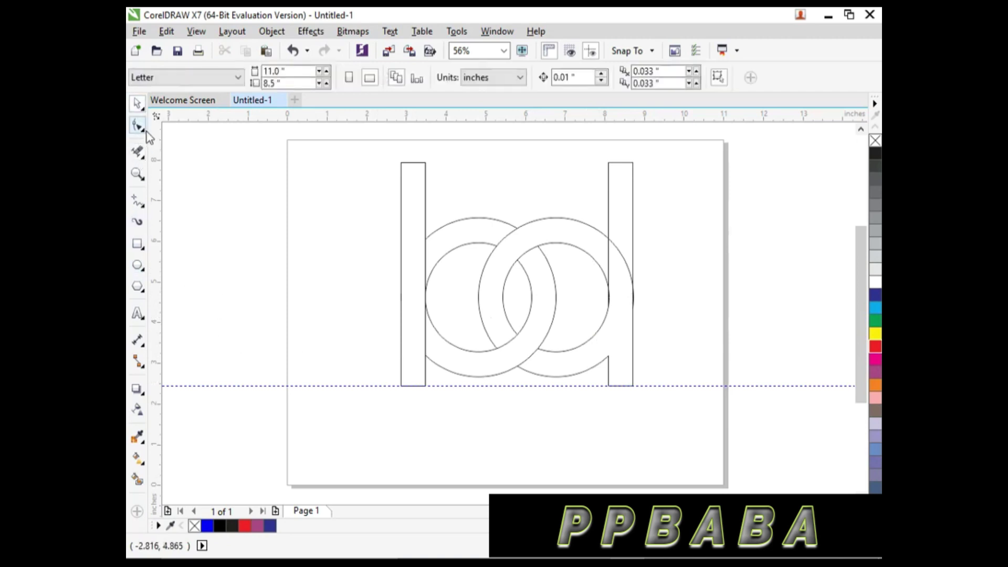
click(416, 387)
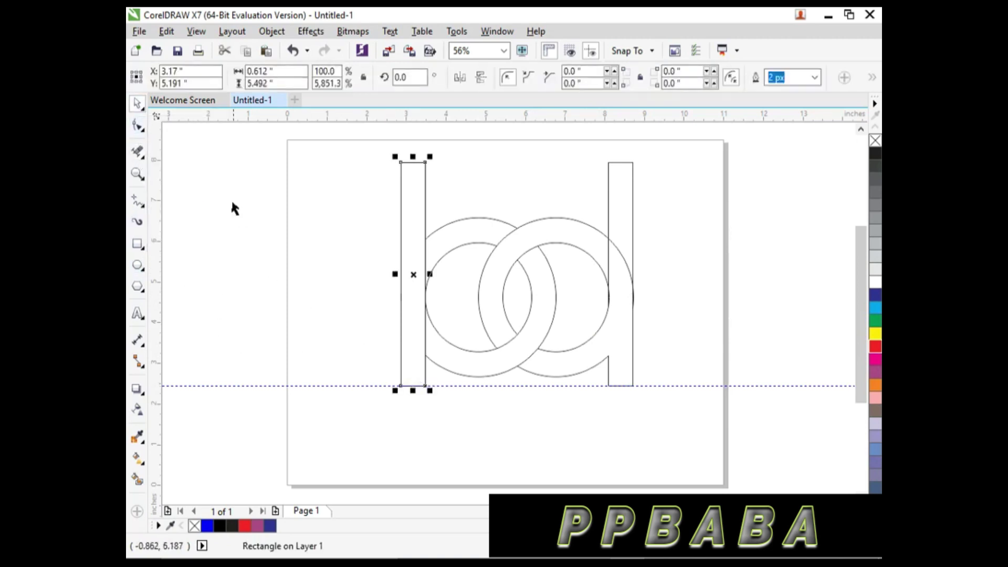
click(138, 127)
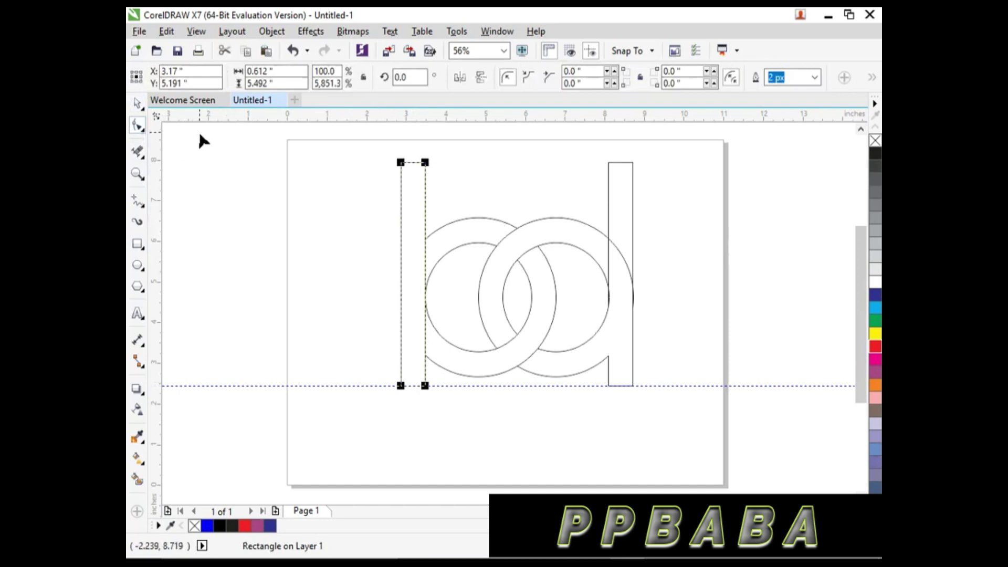
key(ctrl+q)
drag(365, 418, 450, 418)
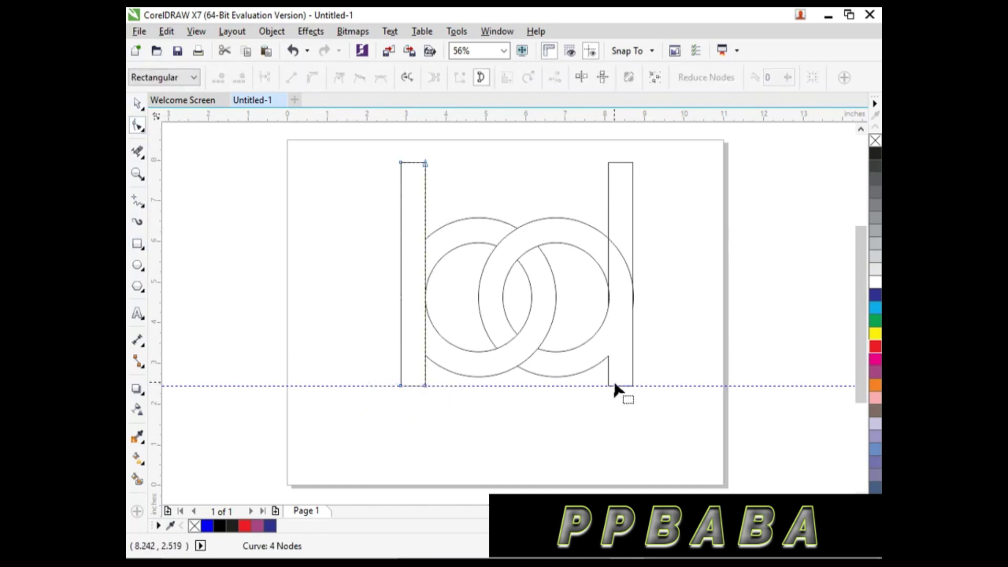
- Raise the left bar's two bottom nodes by 0.19 in to the level of the rings' lowest point
drag(353, 411, 646, 372)
shift+click(409, 380)
drag(353, 417, 482, 382)
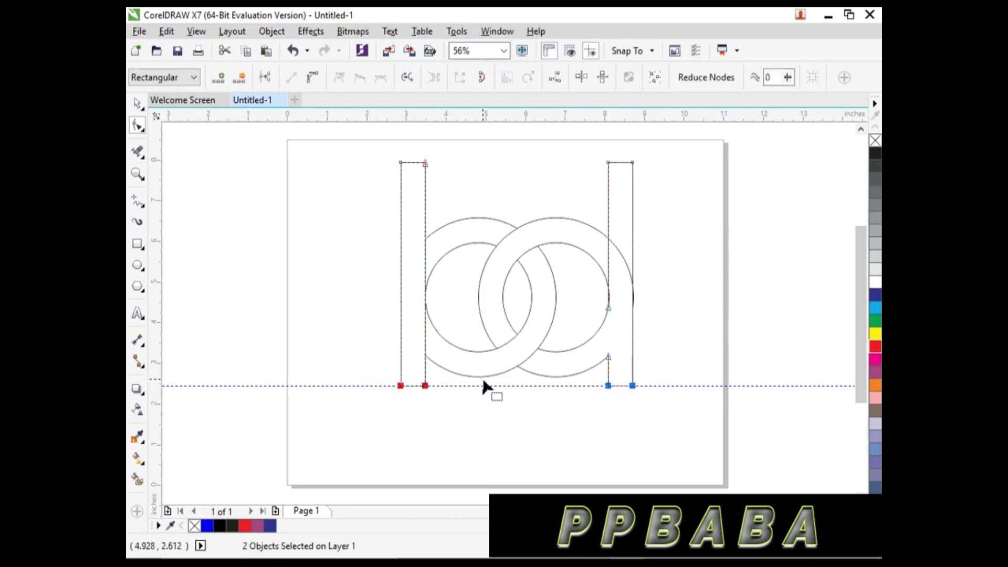
key(Up)
key(Up)
key(Up)
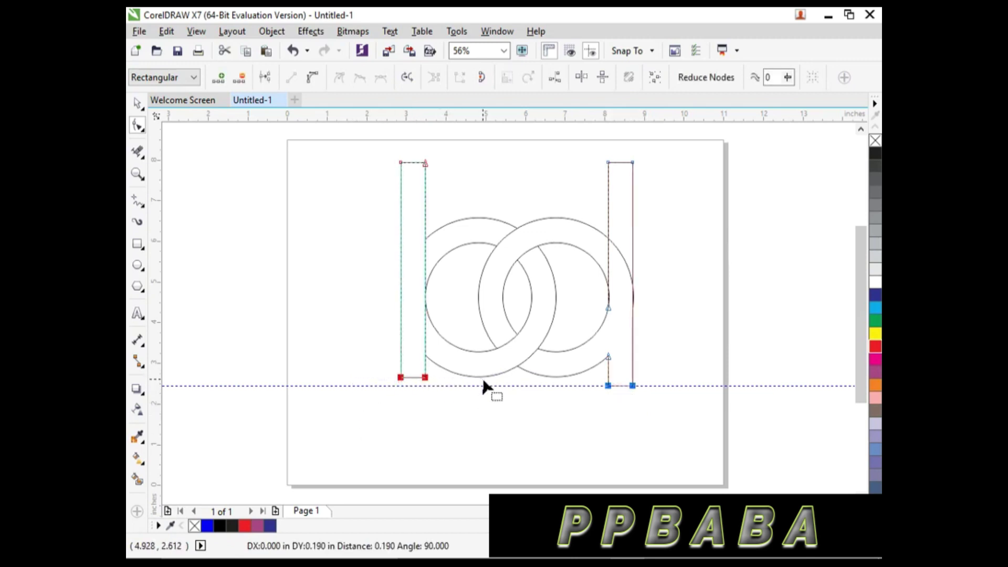
- Raise the right bar's bottom nodes to match the left bar and move the horizontal guideline to 2.631 in
drag(666, 405, 596, 374)
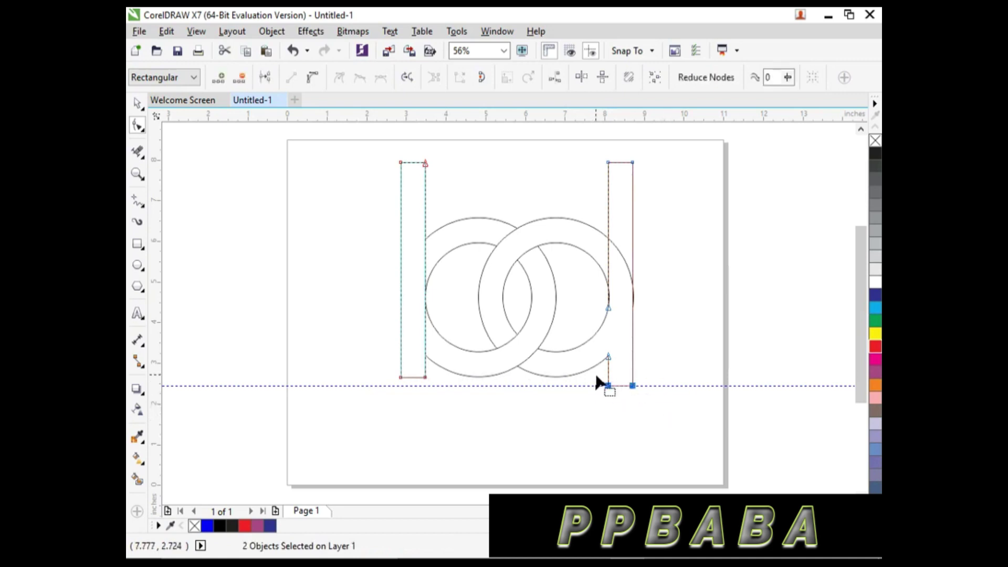
drag(658, 390, 608, 384)
key(space)
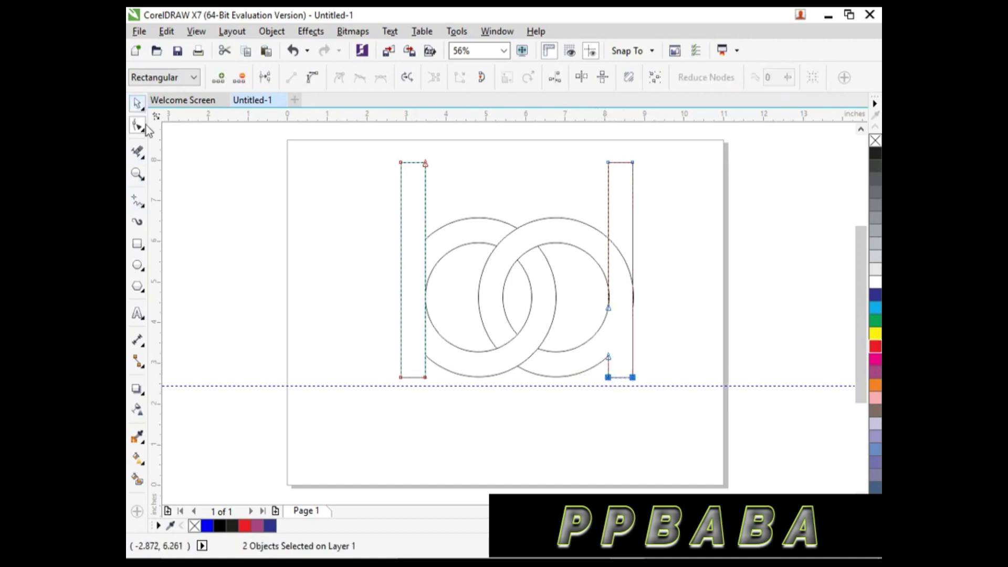
drag(367, 386, 371, 378)
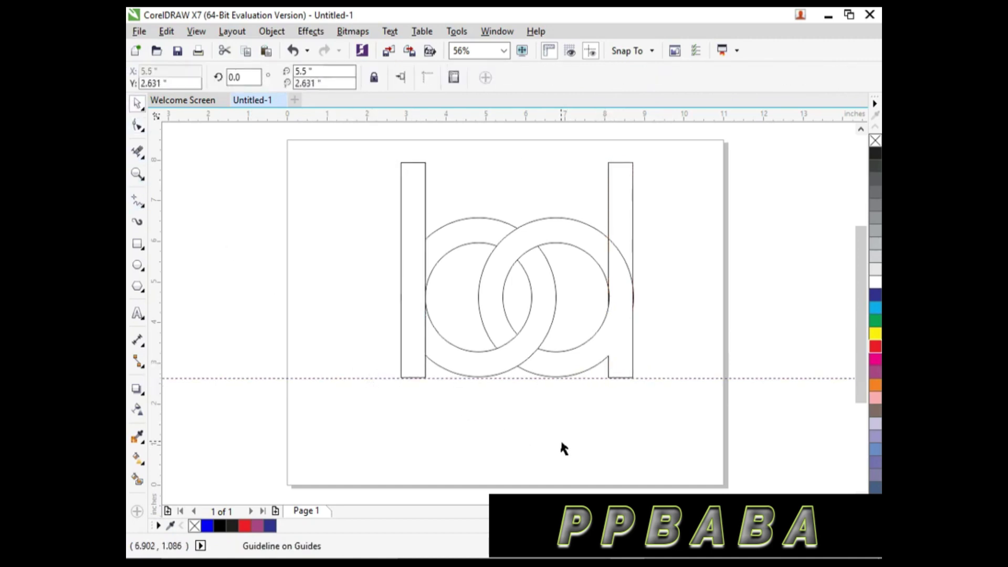
click(614, 453)
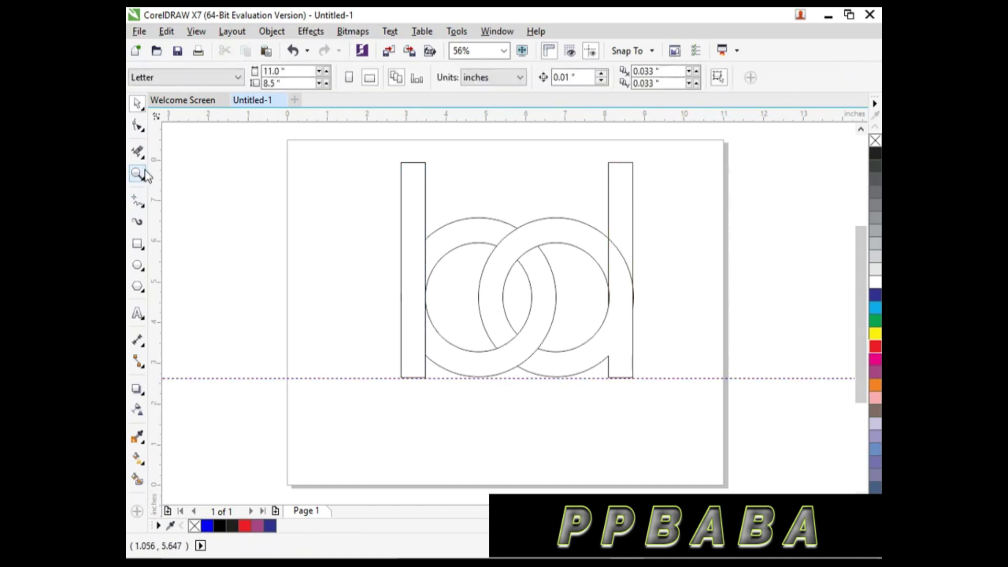
- Delete the remaining upper ring arc inside the right bar and the bar's inner edge segment crossing the ring
click(137, 151)
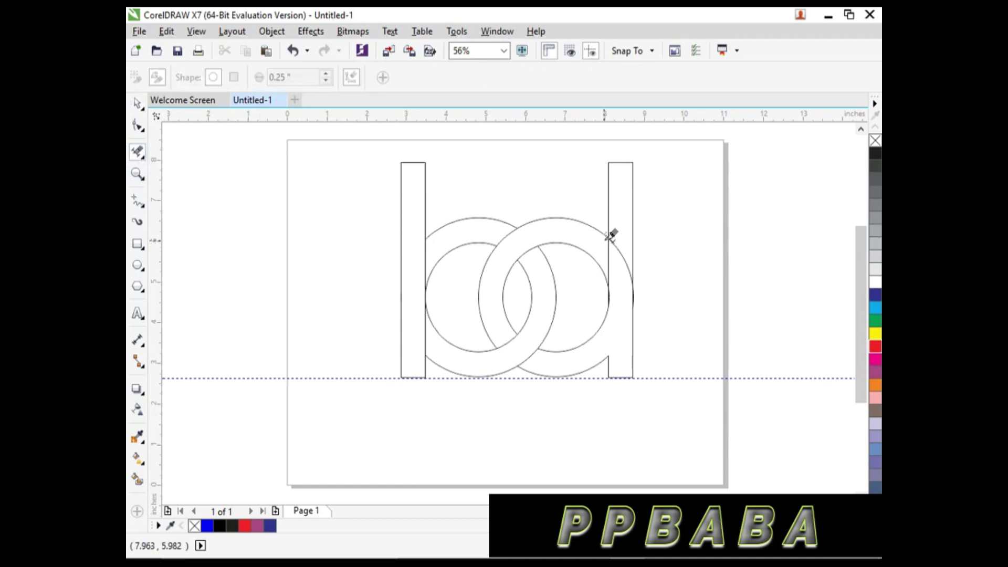
drag(630, 234, 621, 265)
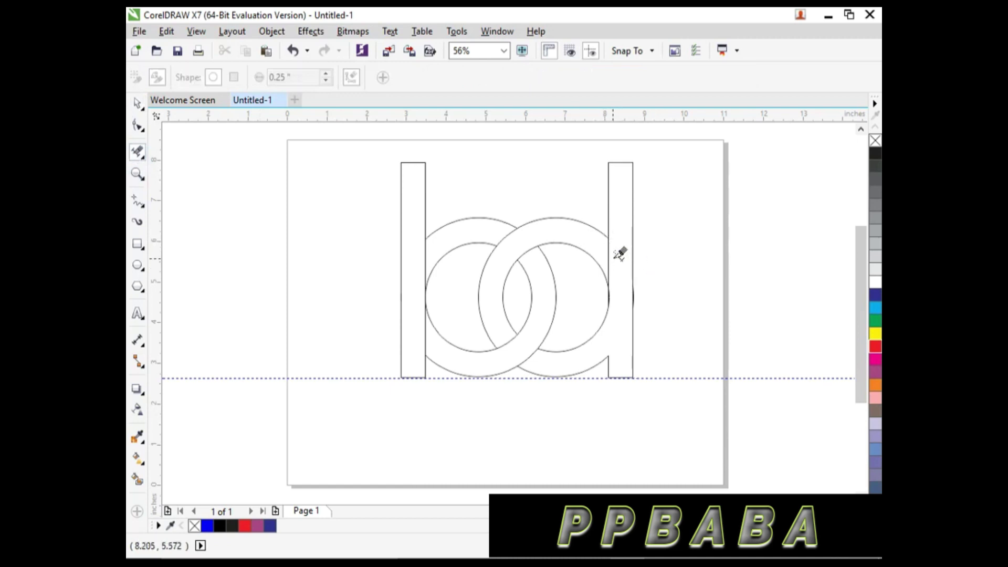
key(F2)
drag(553, 205, 645, 286)
drag(527, 312, 592, 323)
key(F3)
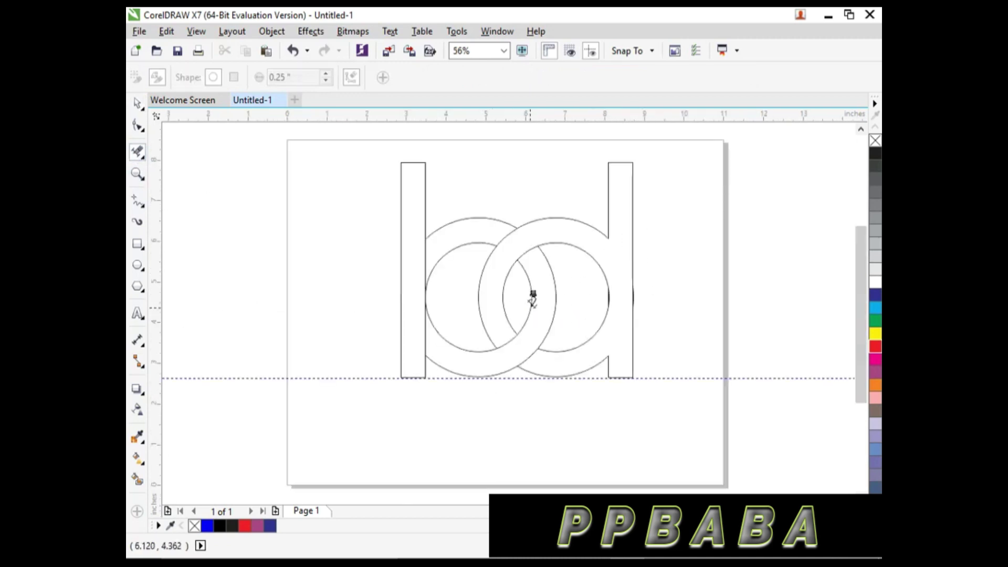
- Delete the left bar's inner edge segments between the ring's outlines to merge the bar with the ring
scroll(444, 260, up, 5)
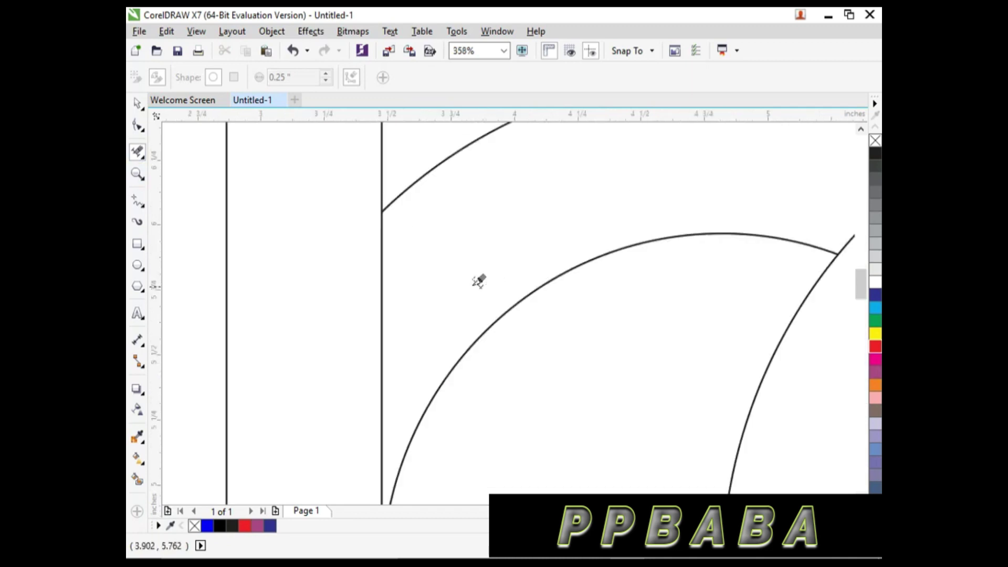
drag(381, 266, 355, 318)
key(F2)
drag(344, 297, 540, 403)
key(F3)
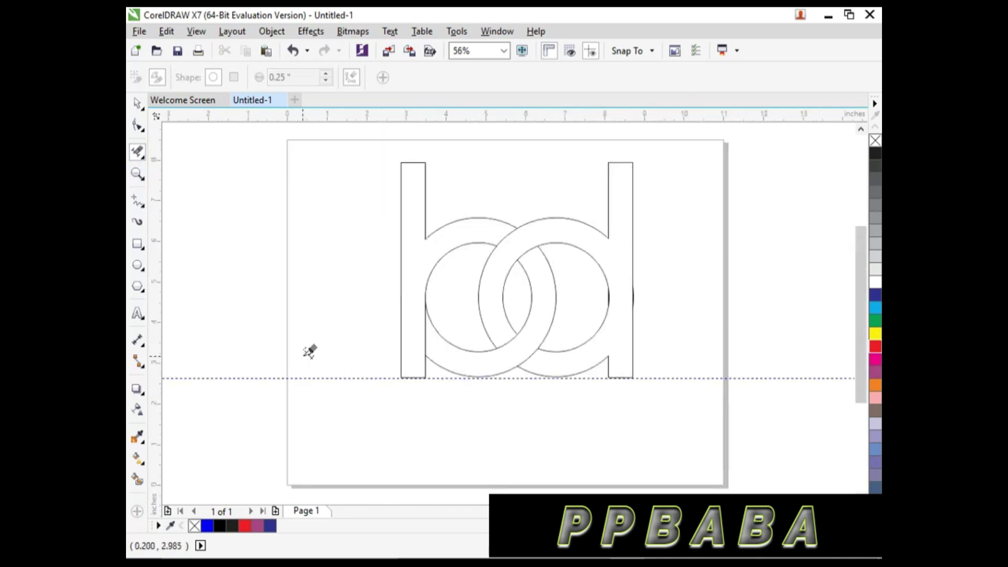
drag(398, 293, 492, 394)
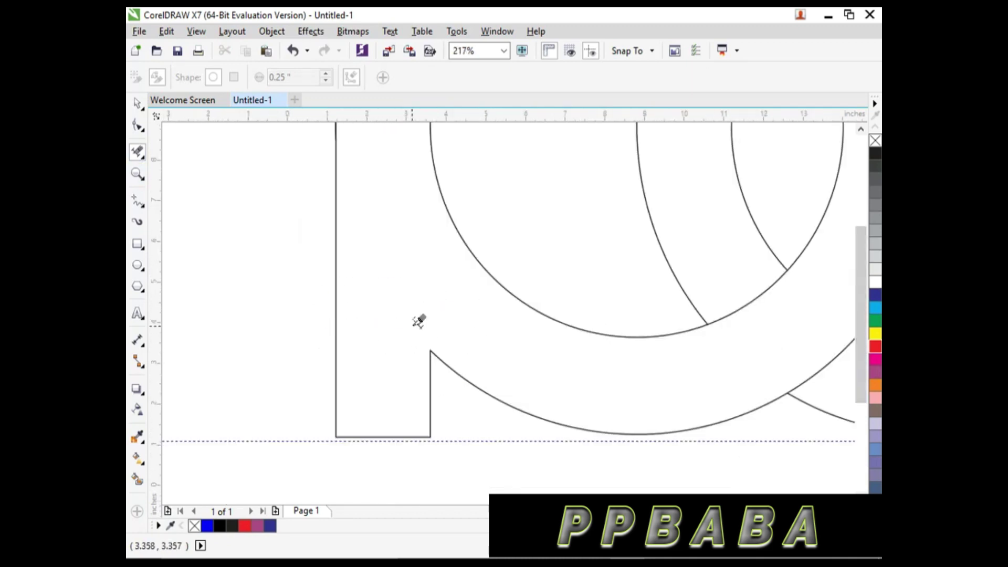
scroll(418, 321, down, 4)
- Fill both interlocked letter shapes with blue and no outline using Smart Fill
click(137, 479)
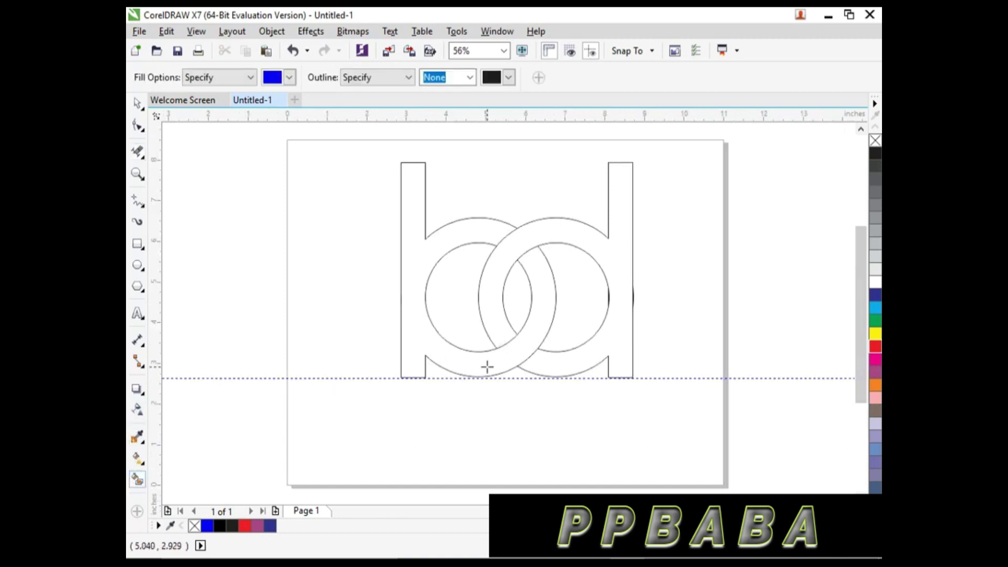
click(487, 366)
click(546, 364)
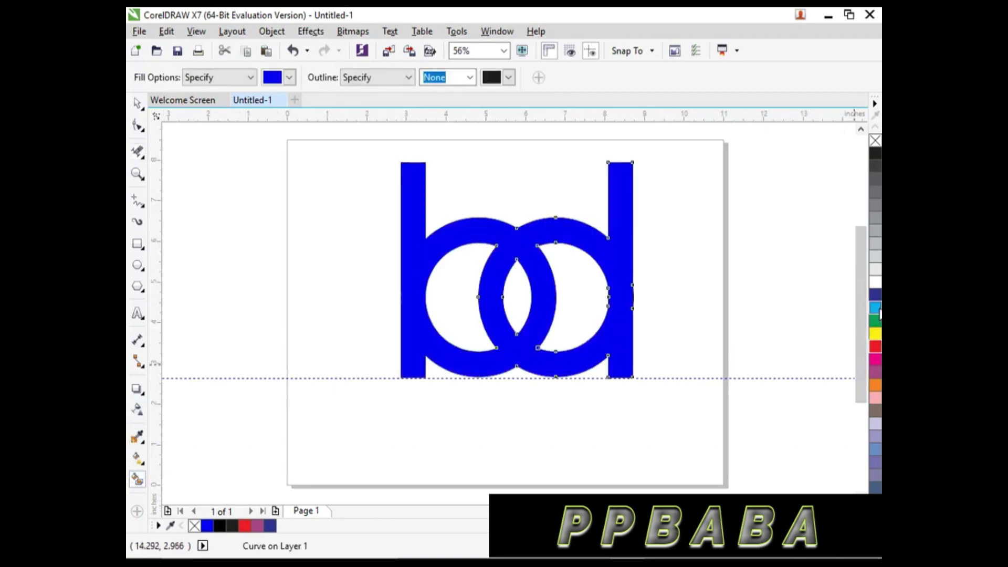
- Recolour the right-hand letter d navy blue and the left-hand letter b red
click(877, 309)
click(875, 295)
click(498, 363)
click(874, 347)
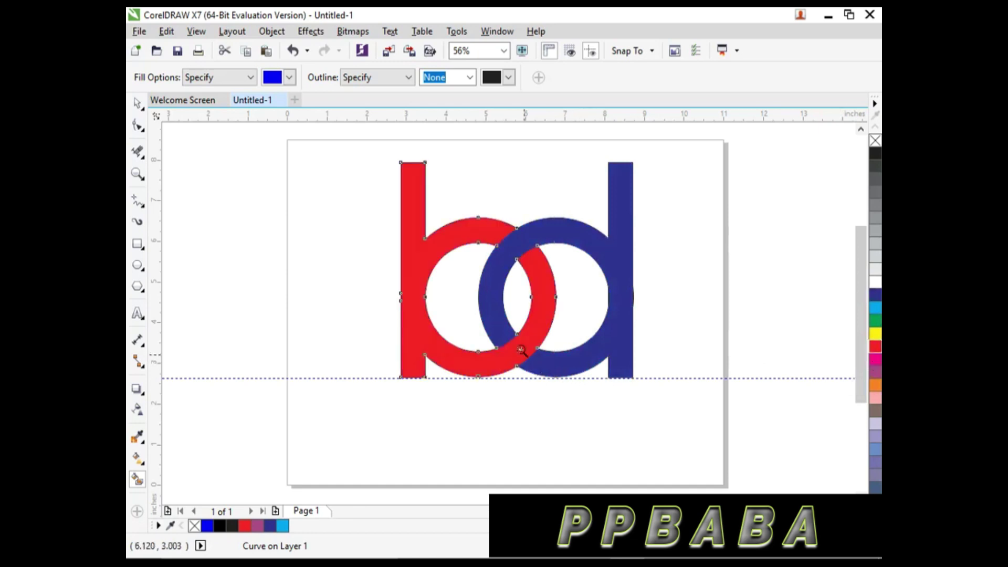
scroll(521, 349, down, 1)
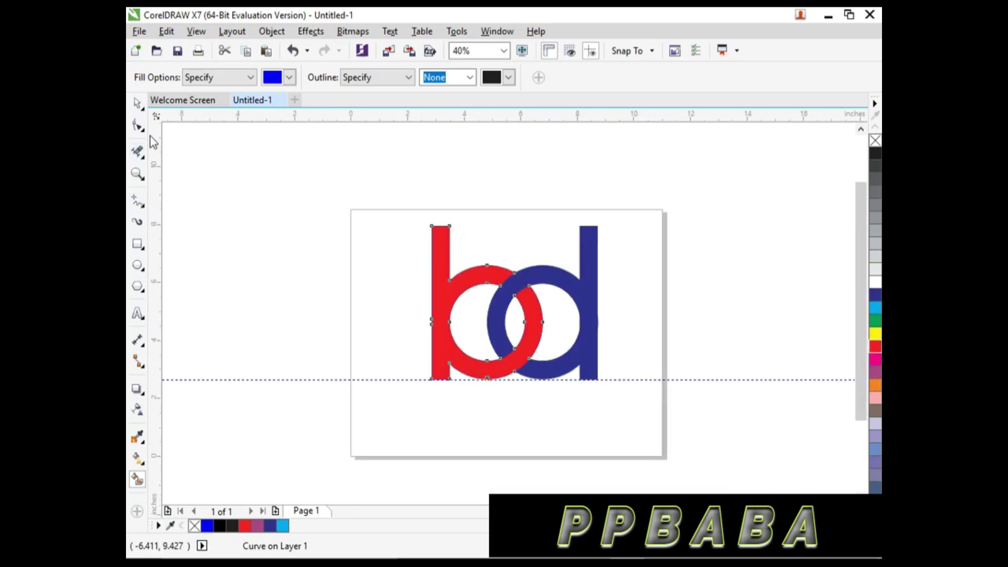
- Move the horizontal guideline down from the letters' base to about 0.261 in
click(139, 105)
click(326, 367)
click(329, 379)
key(Delete)
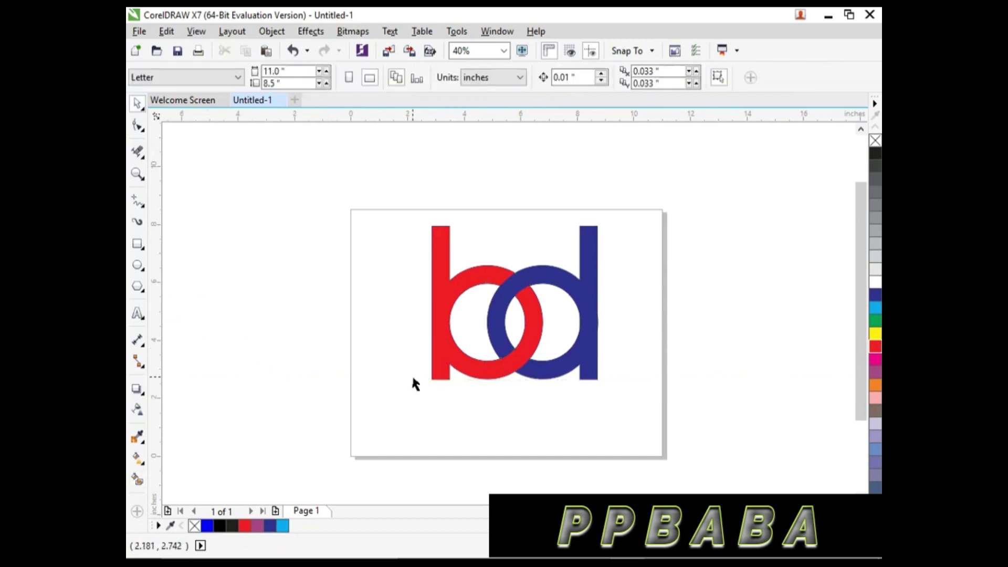
key(ctrl+z)
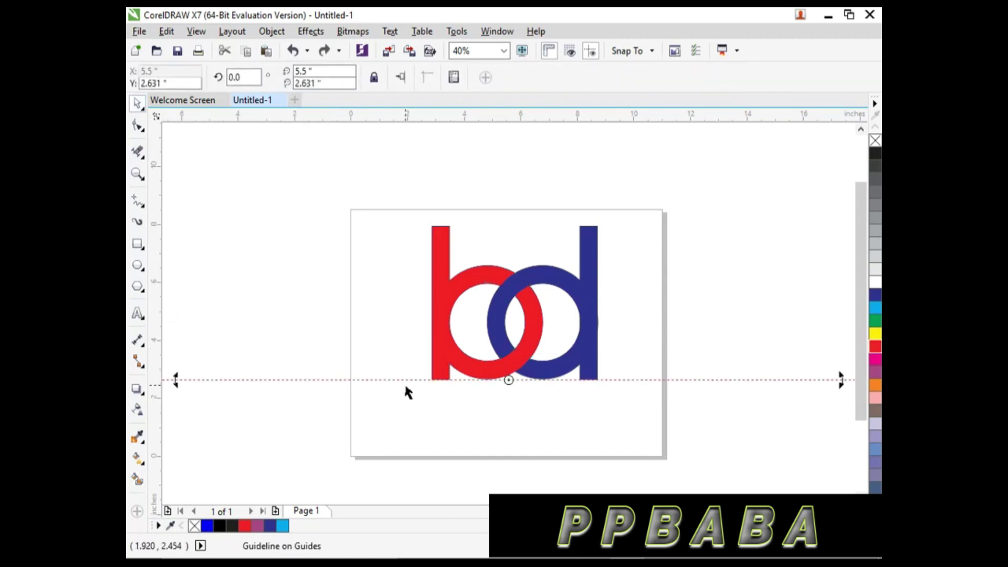
drag(407, 378, 408, 448)
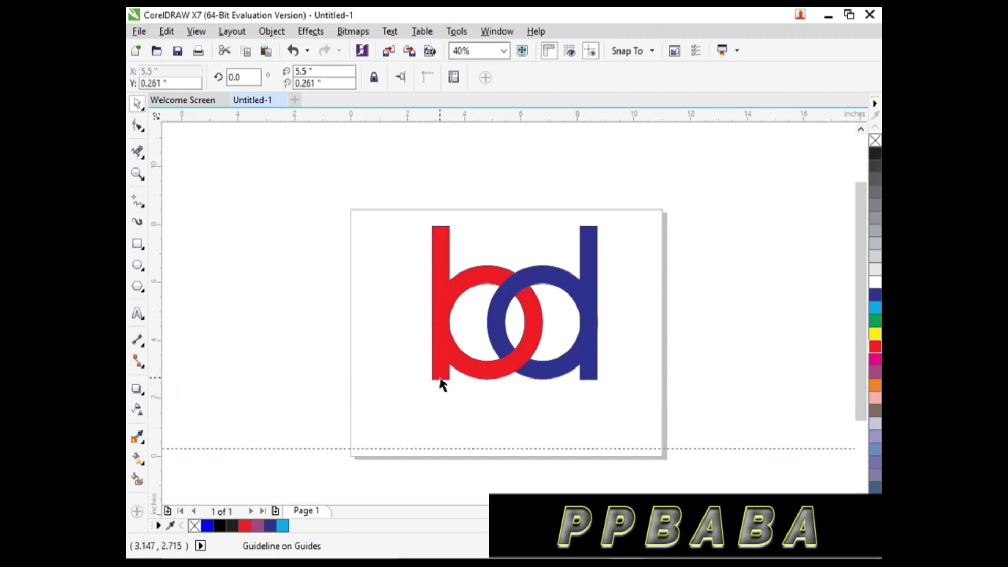
- Select the red b's outer bottom corner node for editing and open the Fillet/Scallop/Chamfer settings
click(438, 372)
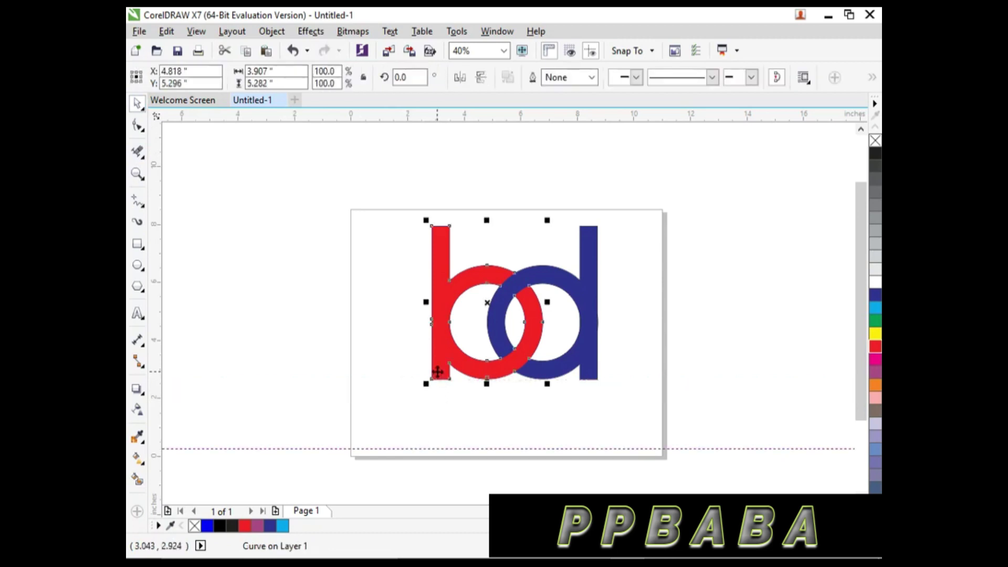
click(493, 415)
click(450, 360)
click(138, 125)
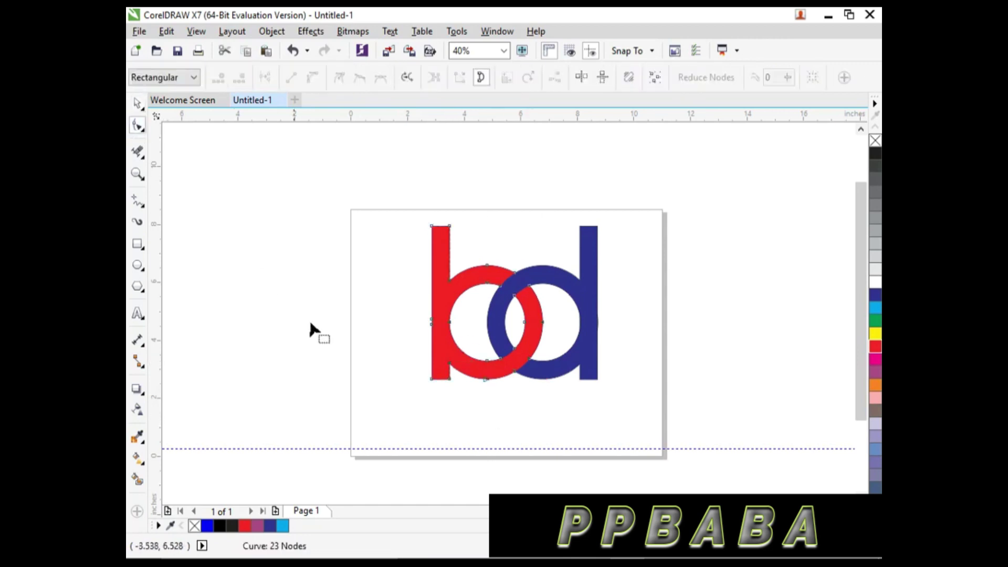
click(496, 31)
mouse_move(592, 236)
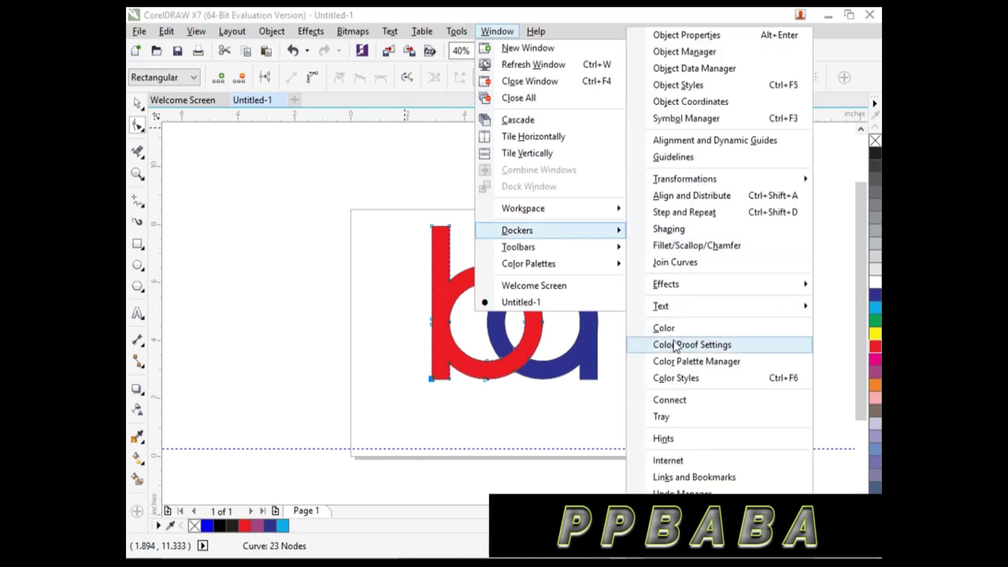
click(753, 246)
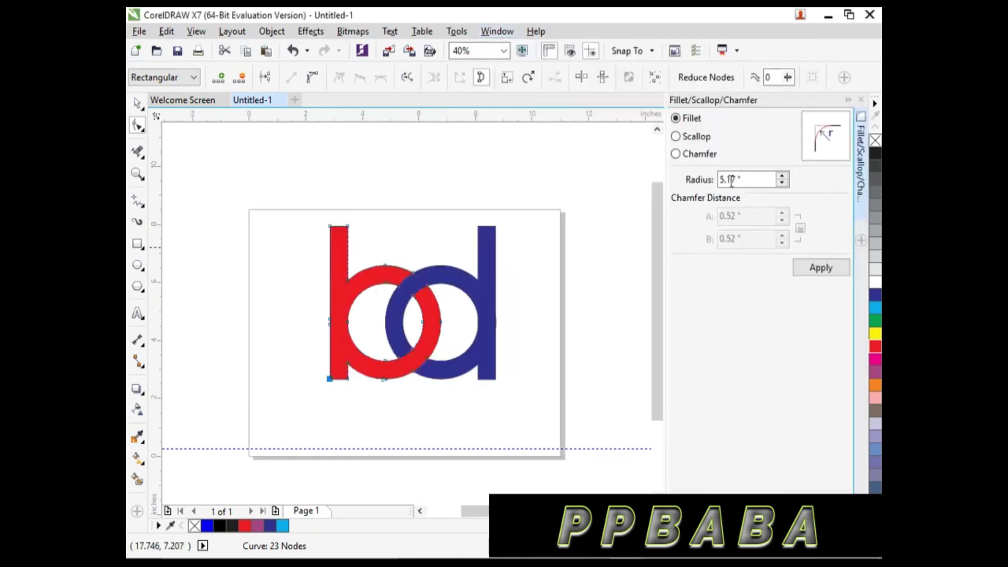
- Chamfer the outer bottom corners of the red b and the blue d by 0.52 in
click(691, 137)
click(689, 155)
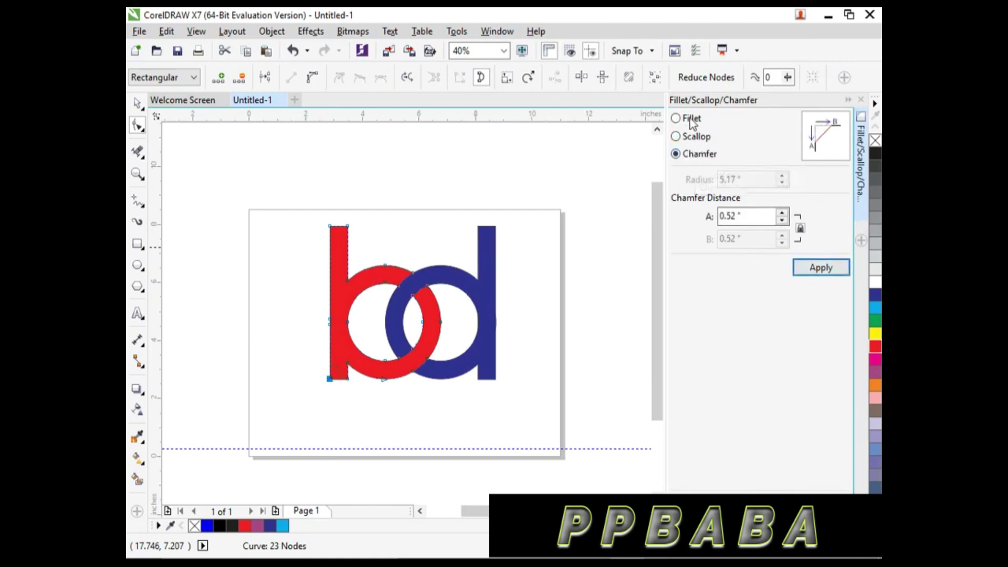
click(691, 120)
click(690, 155)
click(814, 270)
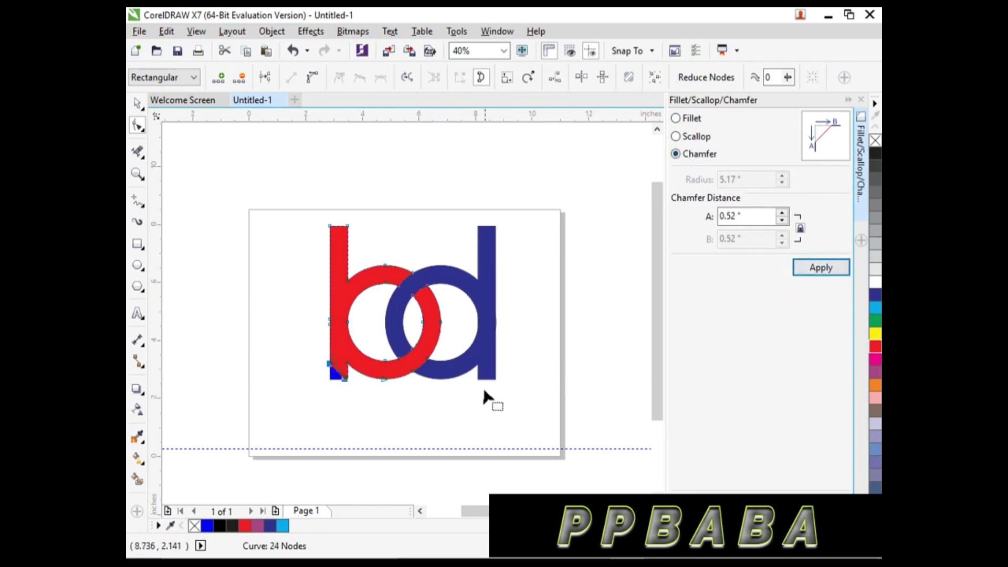
click(492, 376)
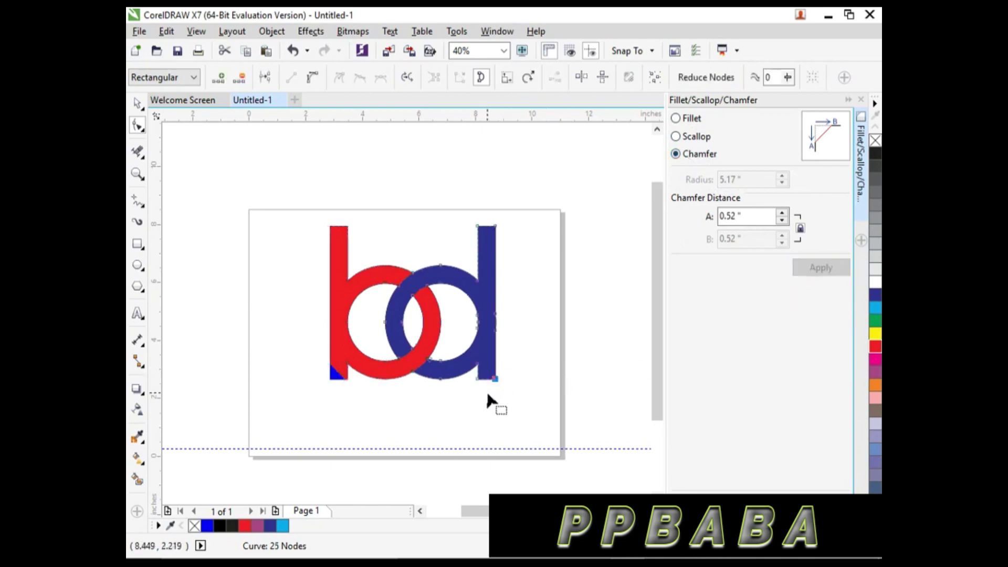
click(814, 275)
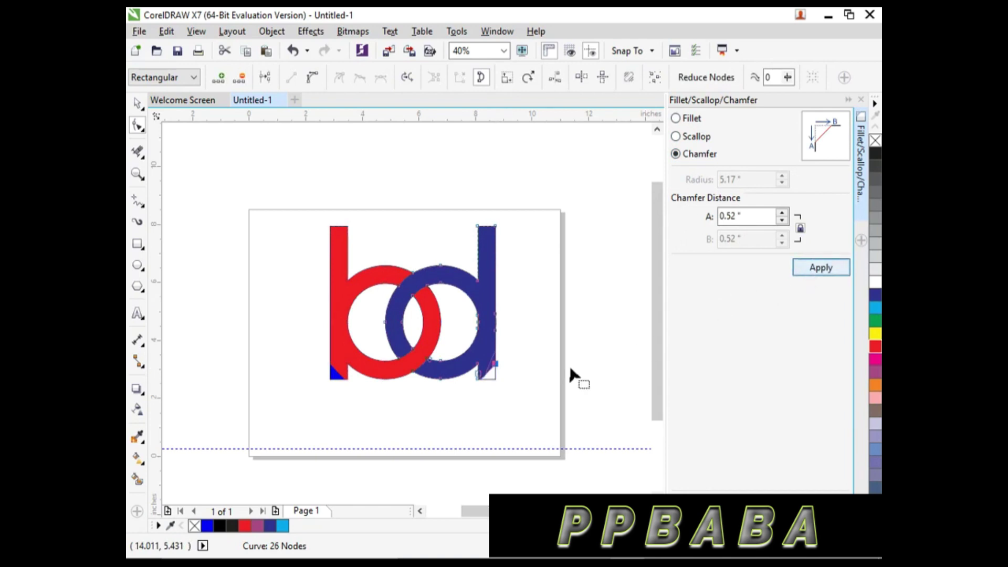
- Delete the leftover shapes exposed behind the chamfered bottom corners of both letters
click(137, 104)
click(445, 438)
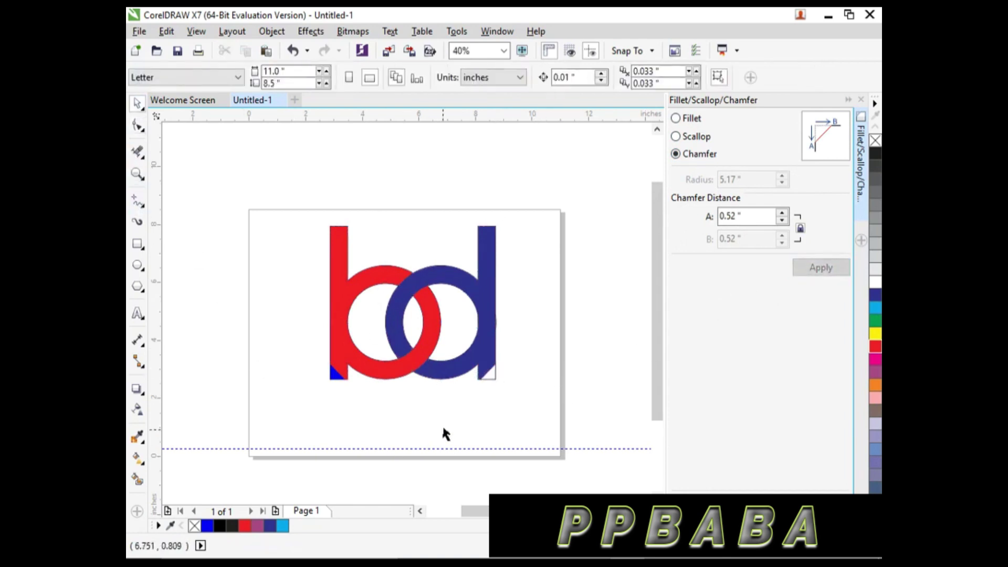
drag(333, 378, 227, 386)
key(Delete)
drag(491, 377, 615, 387)
key(Delete)
drag(332, 375, 262, 386)
key(Delete)
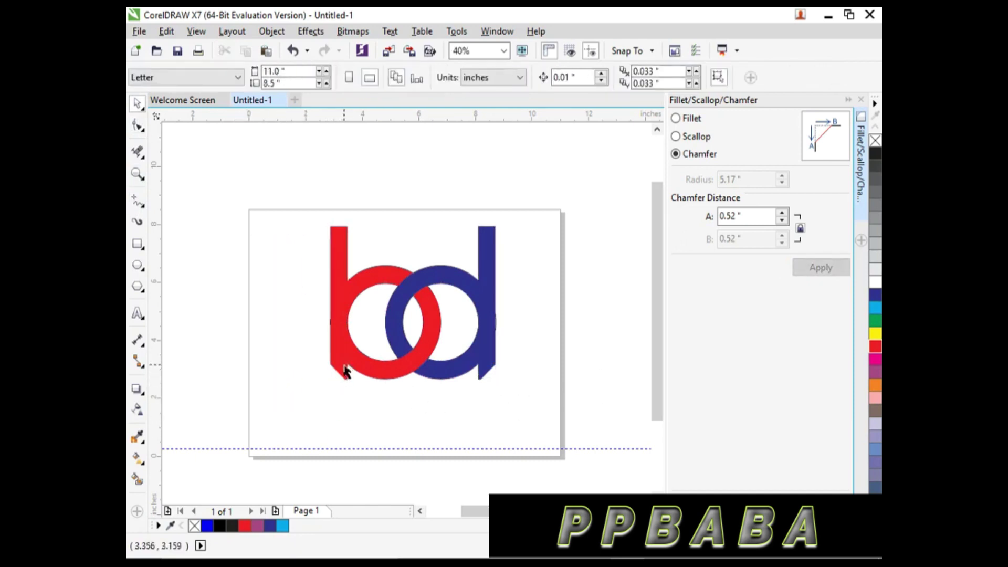
drag(341, 357, 366, 382)
key(ctrl+z)
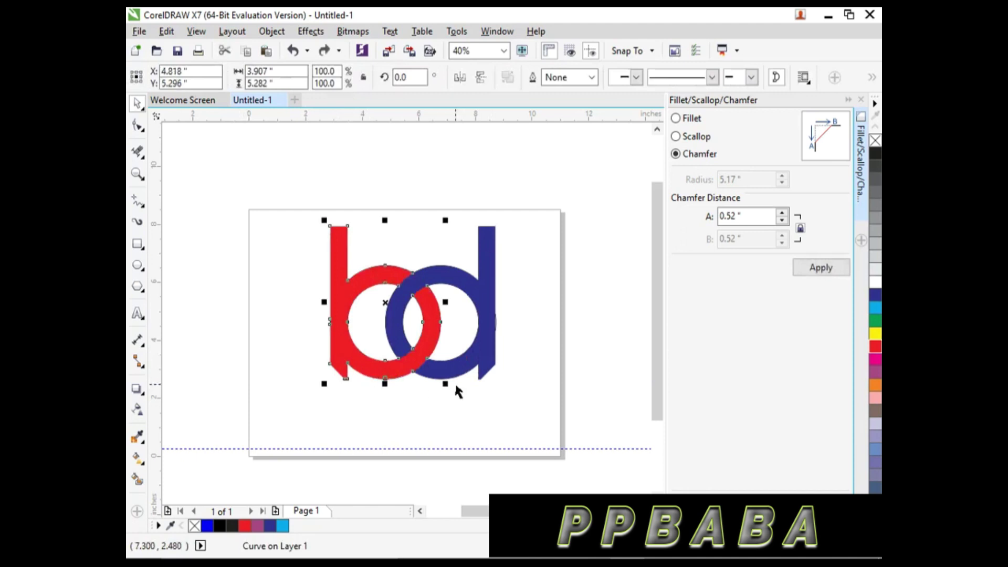
- Delete the stray arc protruding from the blue d's outer edge and close the Fillet/Scallop/Chamfer settings
click(455, 381)
drag(524, 360, 524, 361)
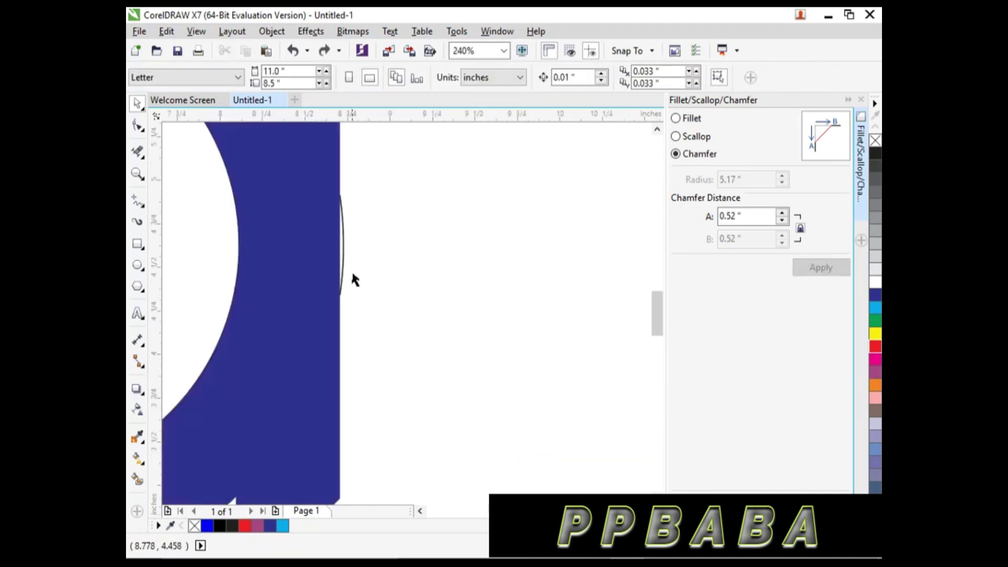
click(342, 271)
key(Delete)
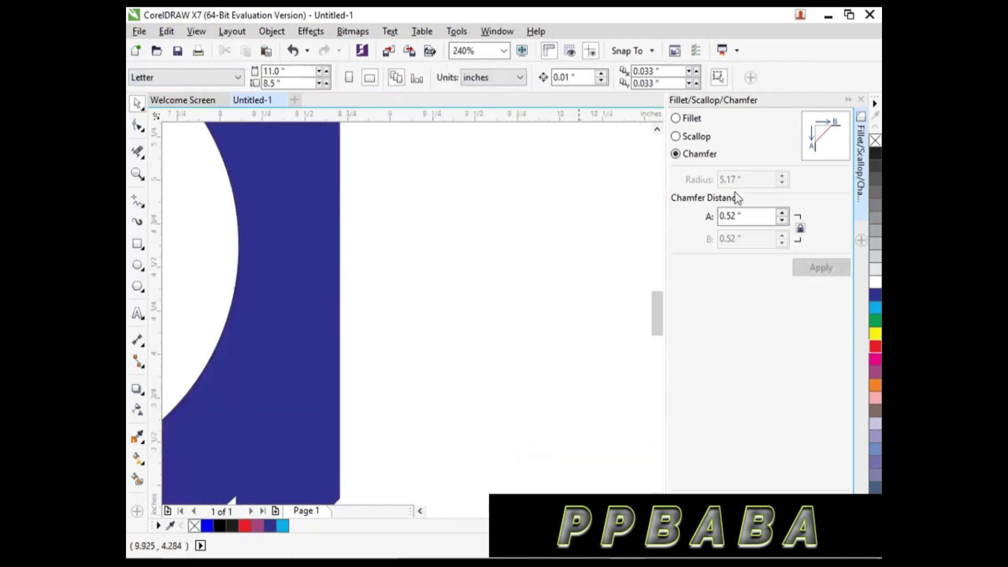
click(861, 100)
key(F3)
key(F2)
drag(397, 288, 468, 357)
drag(479, 252, 367, 336)
key(ctrl+z)
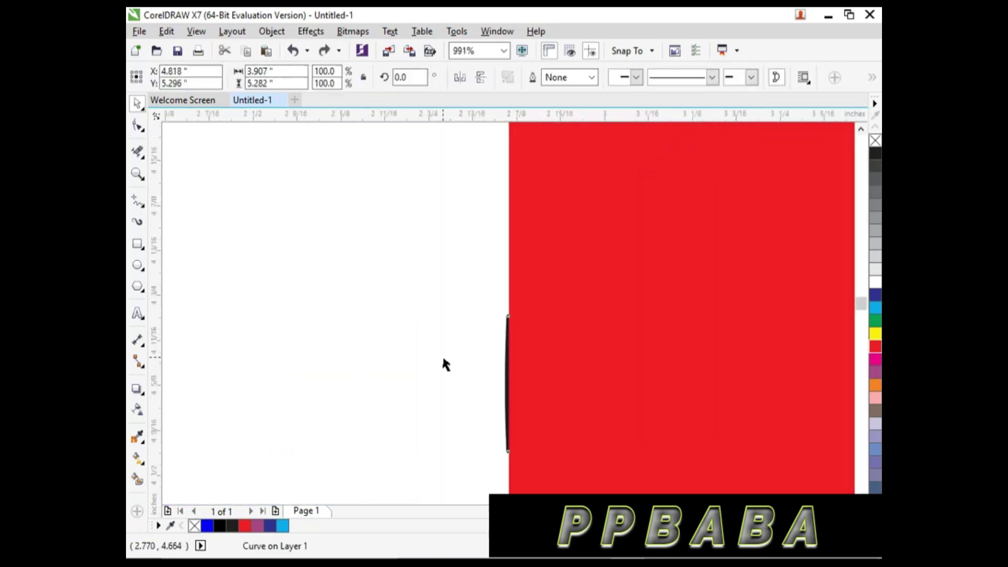
key(F3)
key(F3)
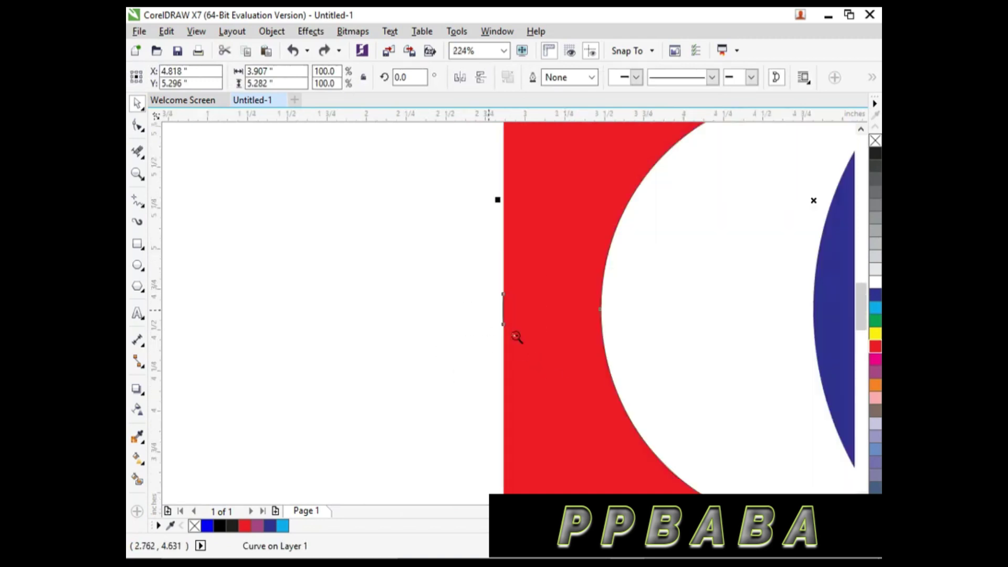
click(545, 411)
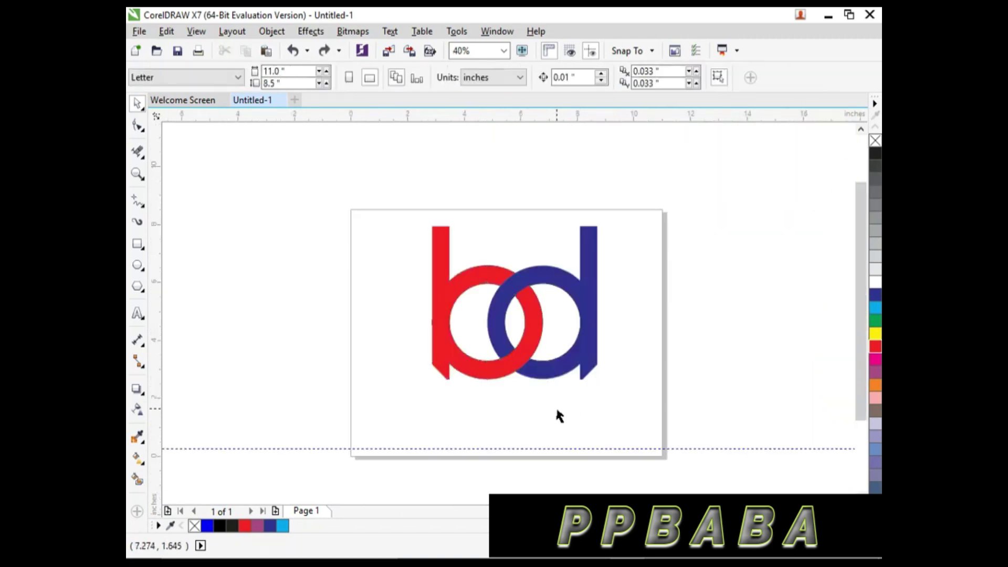
- Convert the red b's slanted bottom edge to a curve and bend it outward into a rounded corner
click(138, 126)
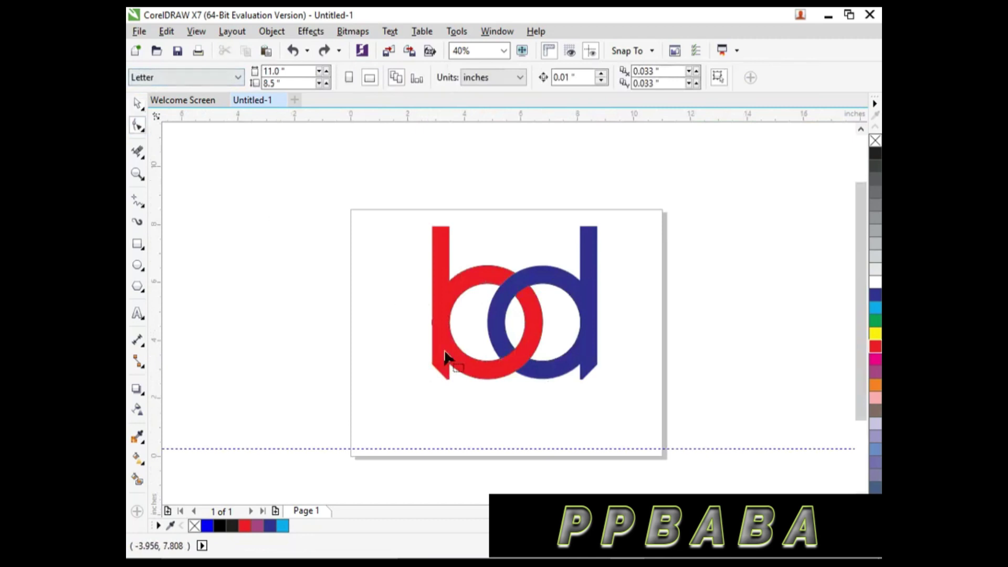
scroll(442, 375, up, 3)
click(367, 303)
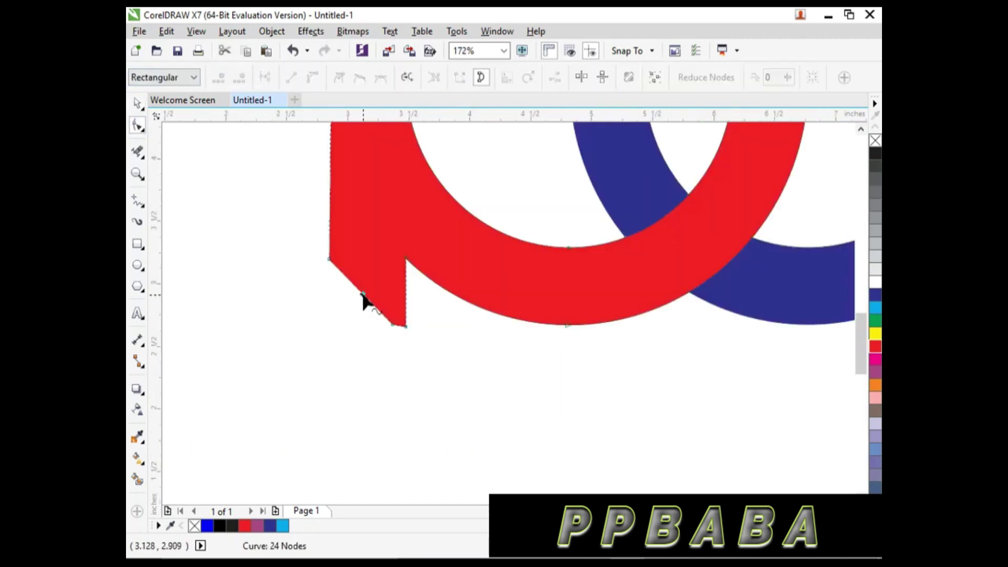
double_click(362, 294)
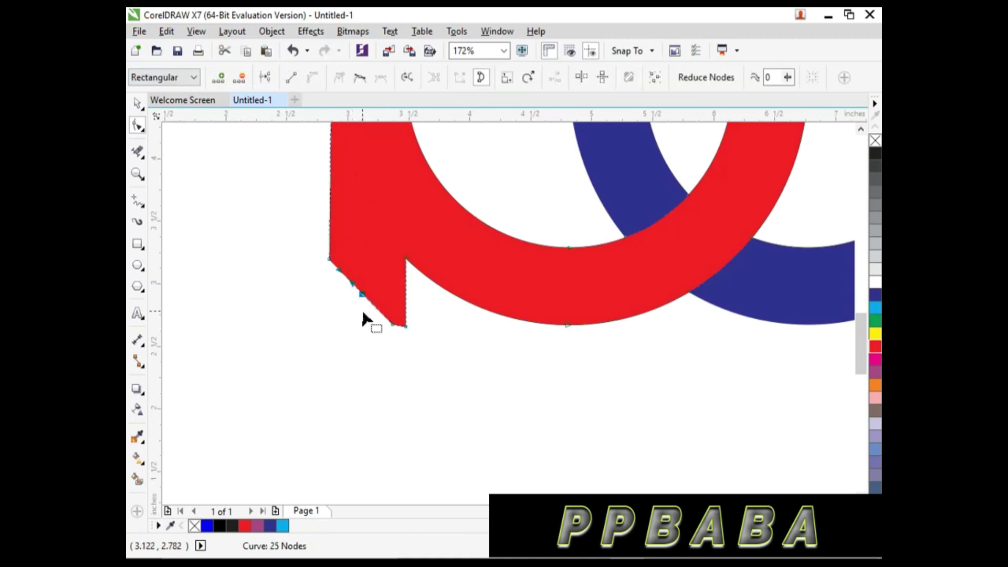
key(ctrl+z)
click(364, 297)
click(312, 77)
drag(348, 283, 365, 344)
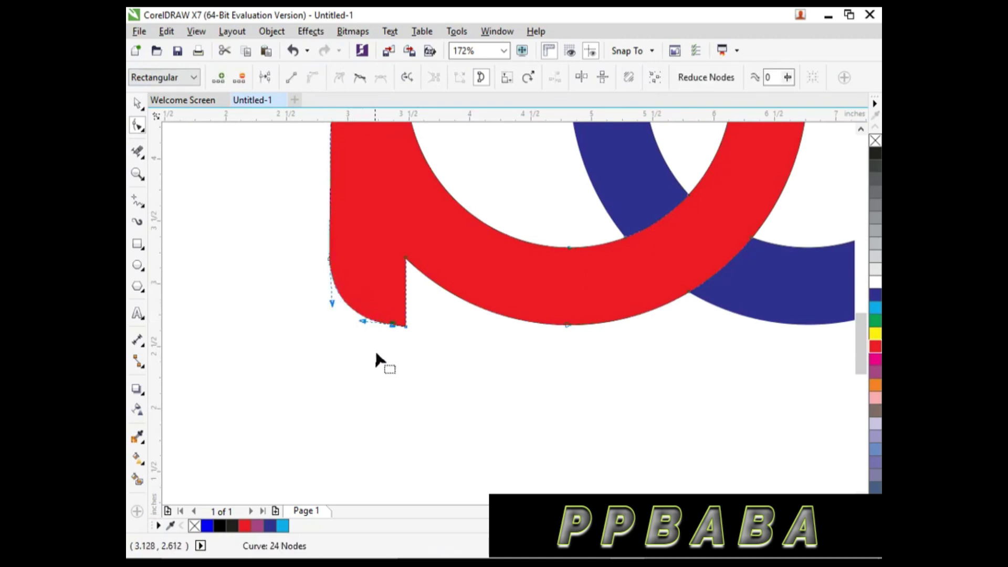
key(F2)
drag(411, 288, 503, 334)
key(F3)
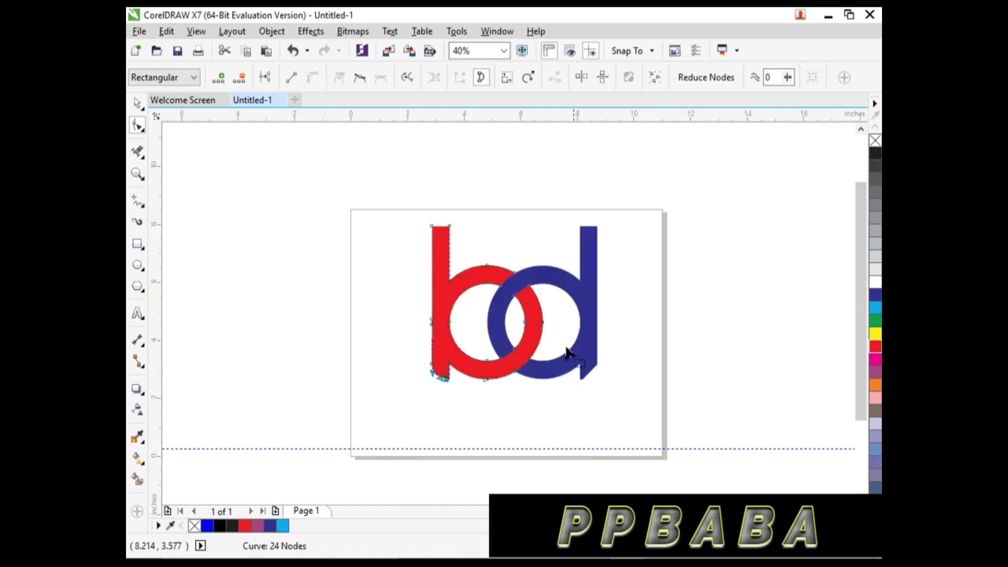
- Delete the extra node where the blue d's chamfer meets its bottom edge
click(592, 373)
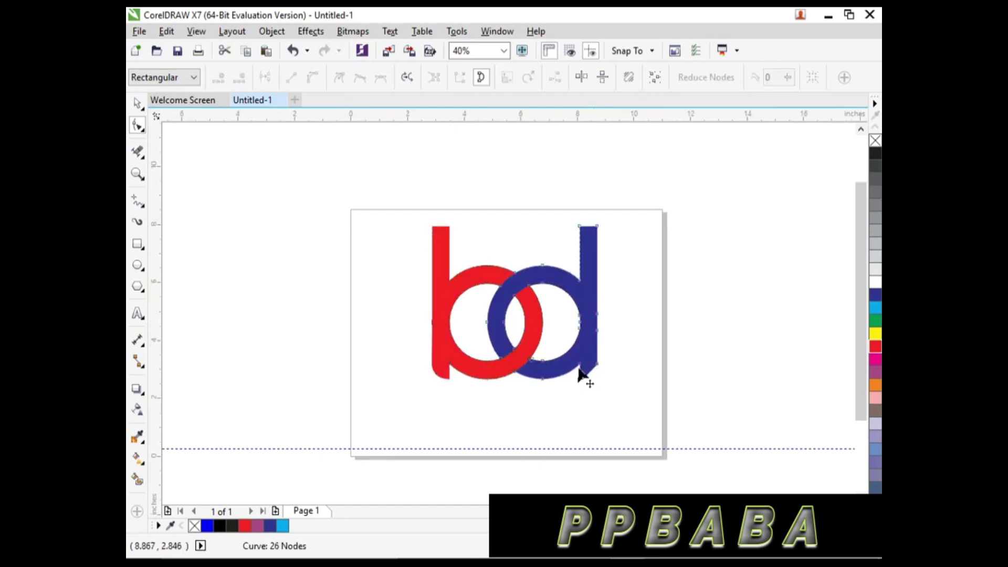
scroll(614, 398, up, 3)
click(541, 344)
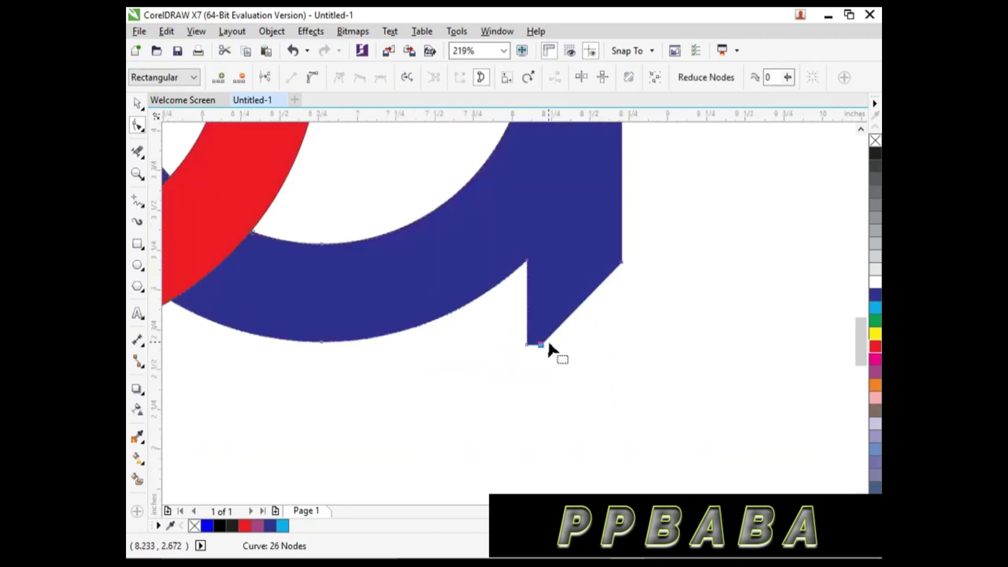
click(239, 77)
- Convert the blue d's slanted bottom edge to a curve and shape it with its handles into a rounded corner
click(575, 302)
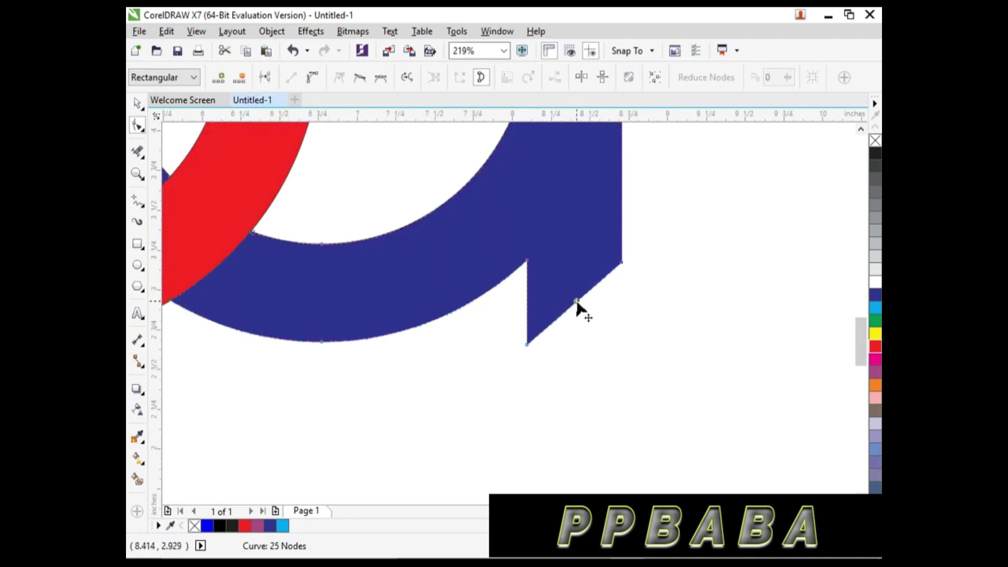
click(313, 77)
drag(593, 292, 624, 326)
drag(558, 322, 556, 339)
drag(622, 327, 610, 319)
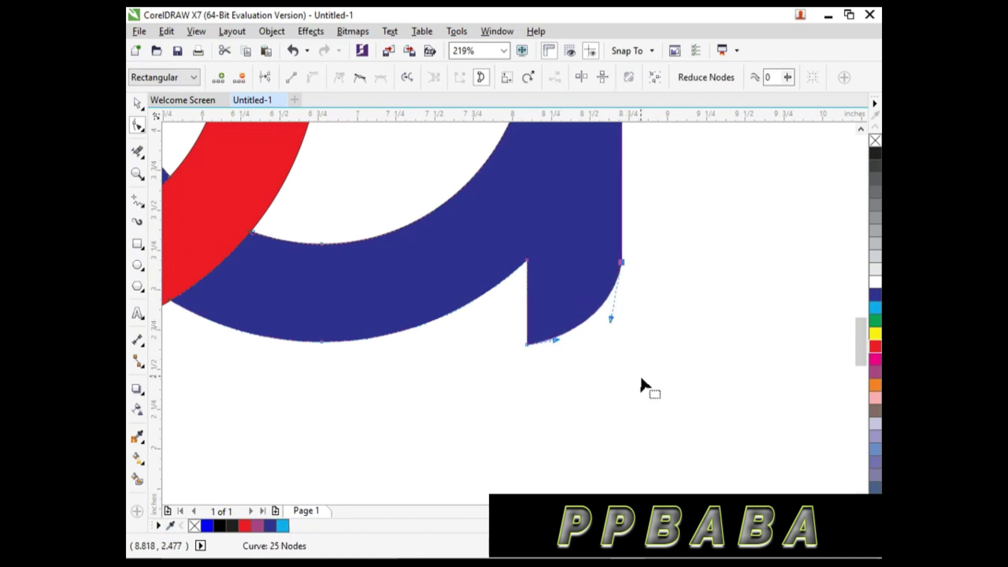
key(F3)
click(137, 104)
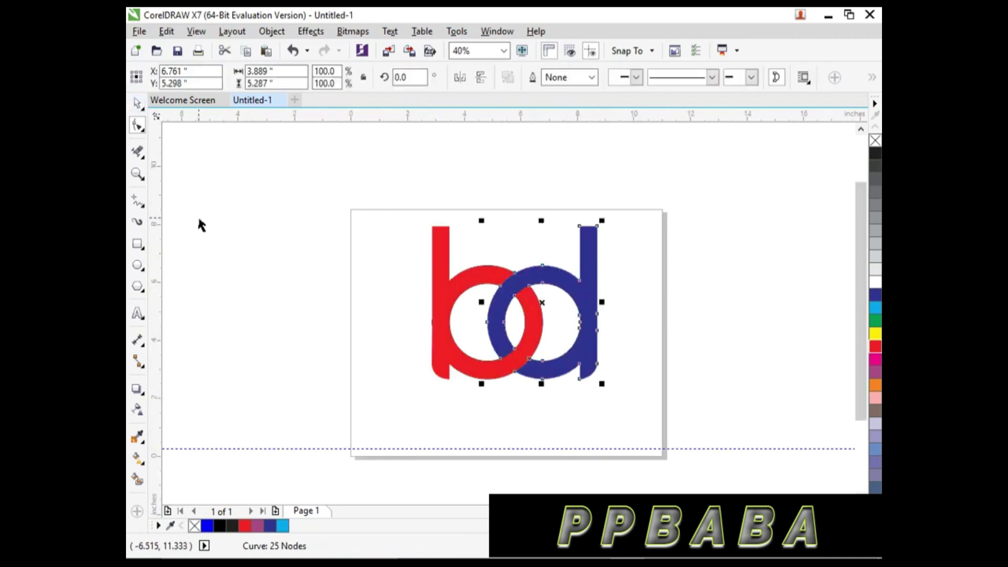
click(262, 262)
- Draw a circle about 9.43 in across around the letters and move it so its top touches the page's upper edge
click(138, 265)
drag(371, 191, 638, 392)
key(space)
key(Escape)
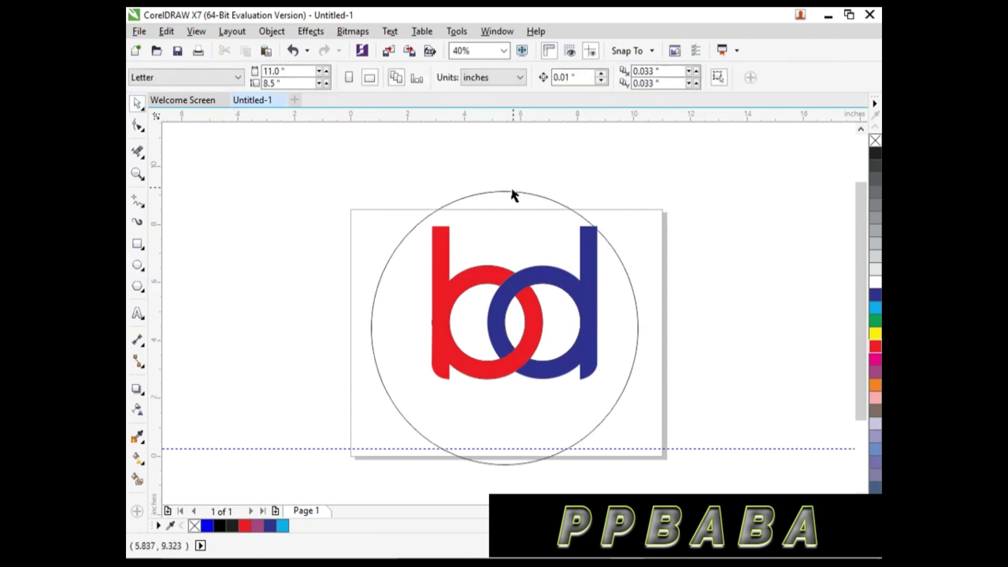
mouse_move(509, 193)
mouse_down()
mouse_move(515, 221)
mouse_move(517, 210)
mouse_up()
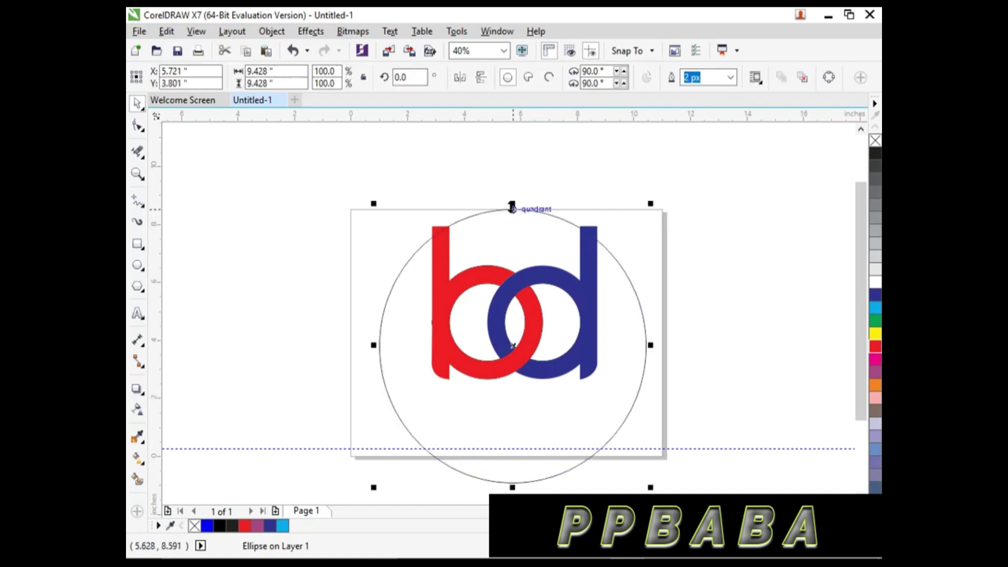
click(735, 273)
- Group all five objects that form the two letters
drag(680, 416, 391, 226)
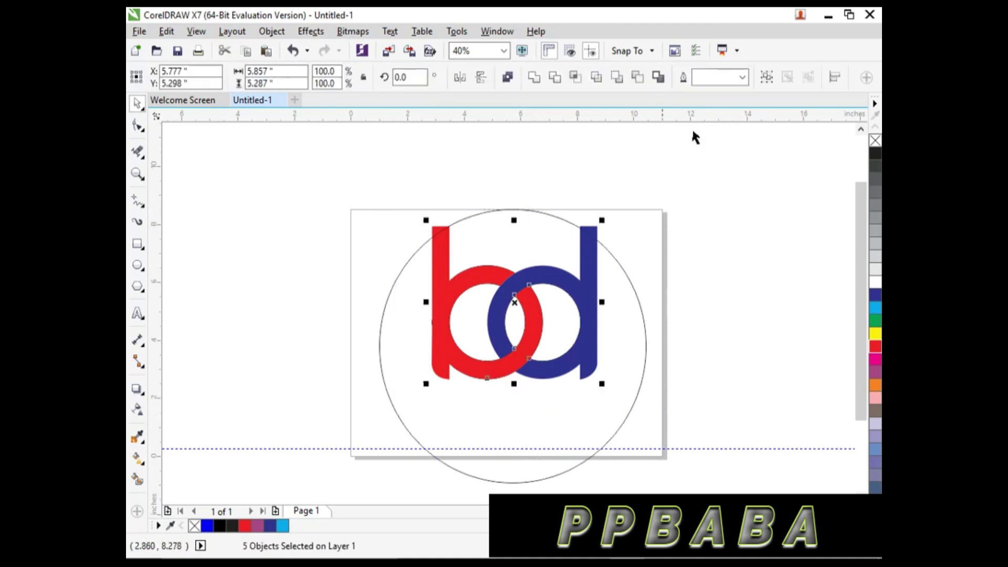
click(765, 77)
click(696, 237)
click(588, 335)
key(Escape)
- Try to trim the outer circle with the grouped letters, and undo it
click(643, 361)
key(Escape)
click(645, 350)
click(661, 347)
click(644, 349)
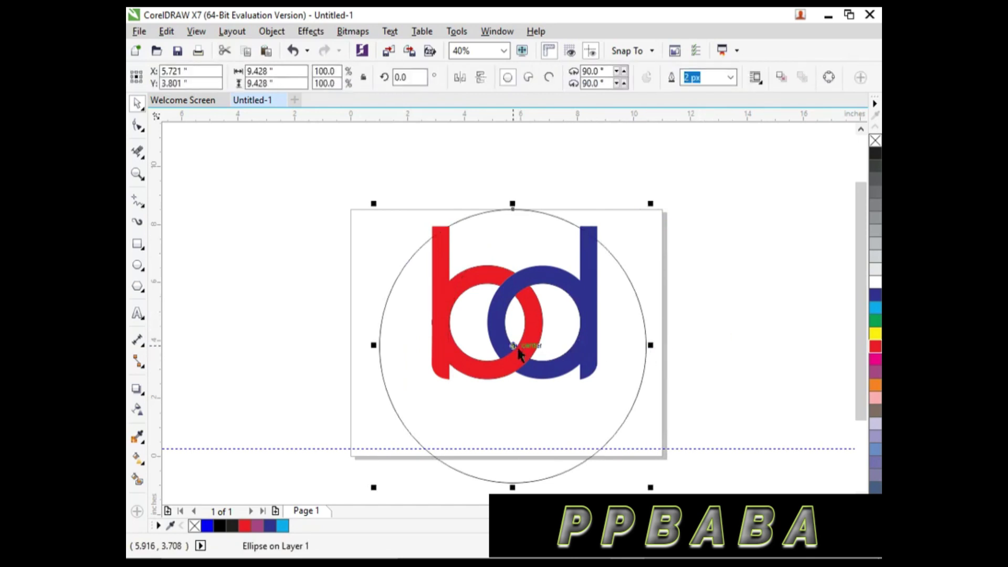
click(720, 290)
click(587, 362)
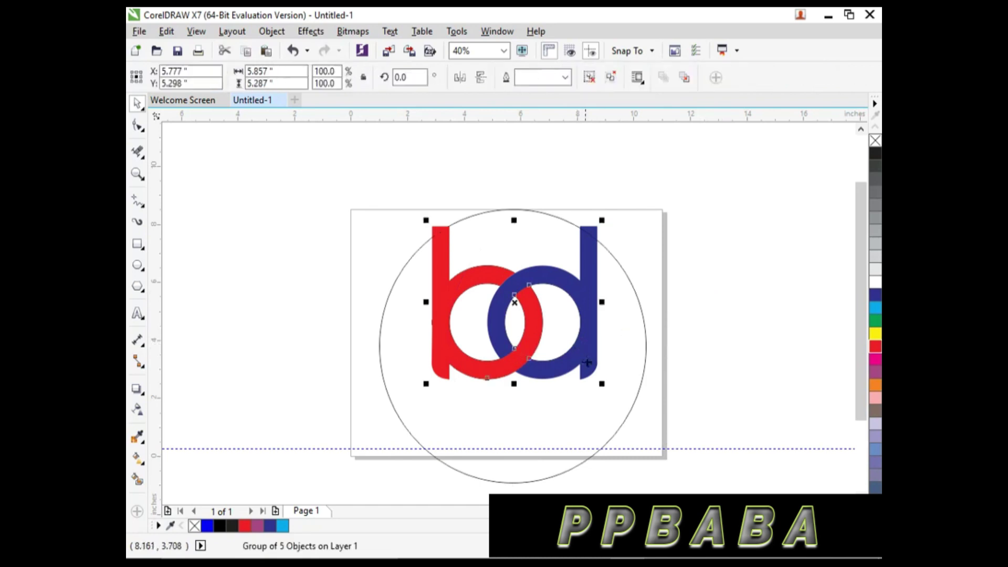
shift+click(645, 374)
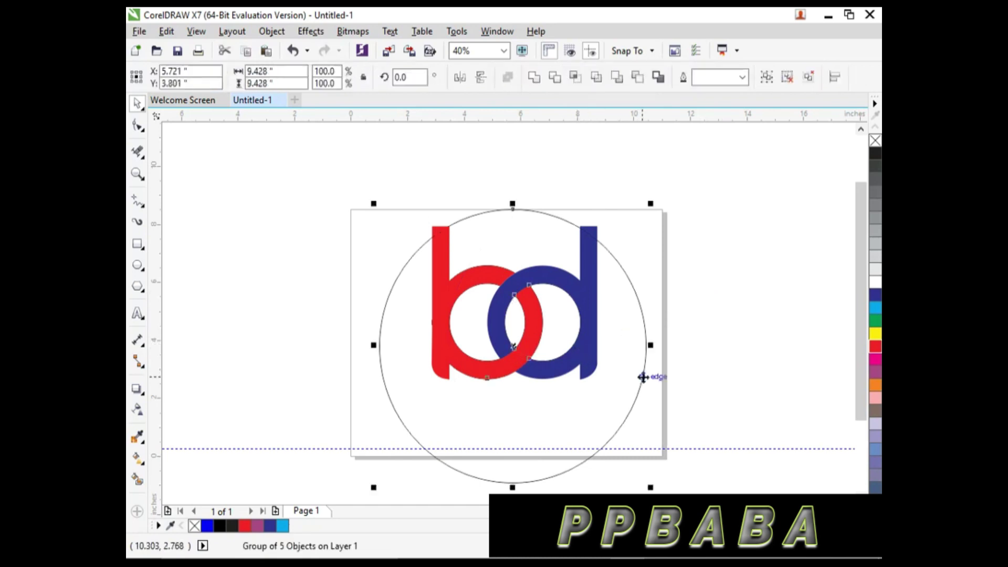
click(576, 77)
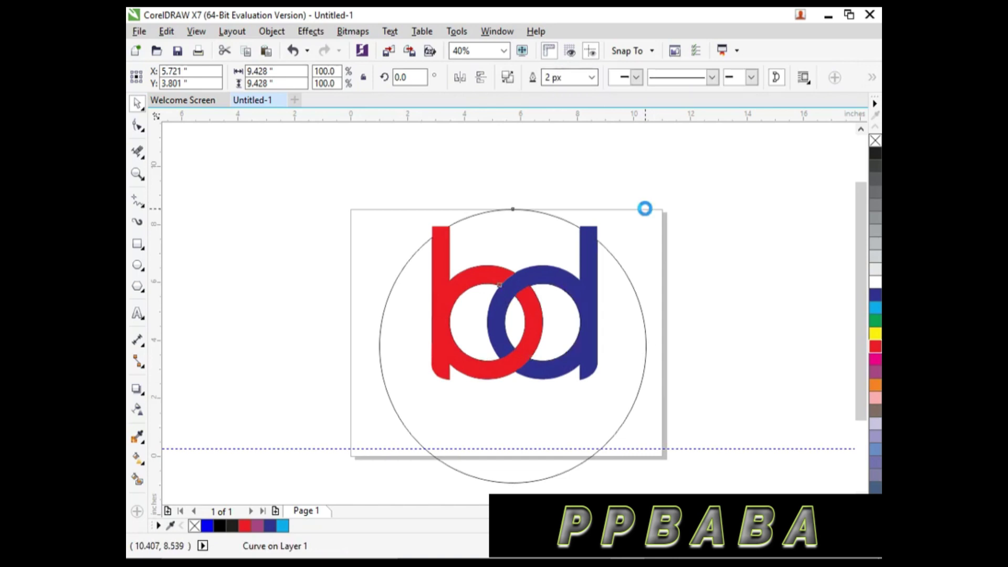
key(ctrl+z)
click(644, 386)
drag(640, 386, 686, 377)
key(ctrl+z)
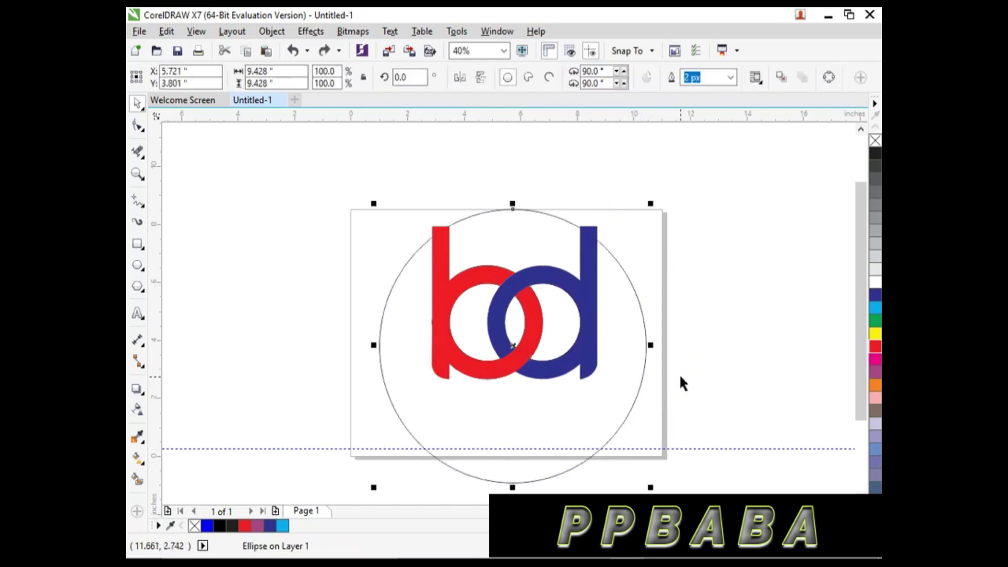
click(632, 389)
click(640, 386)
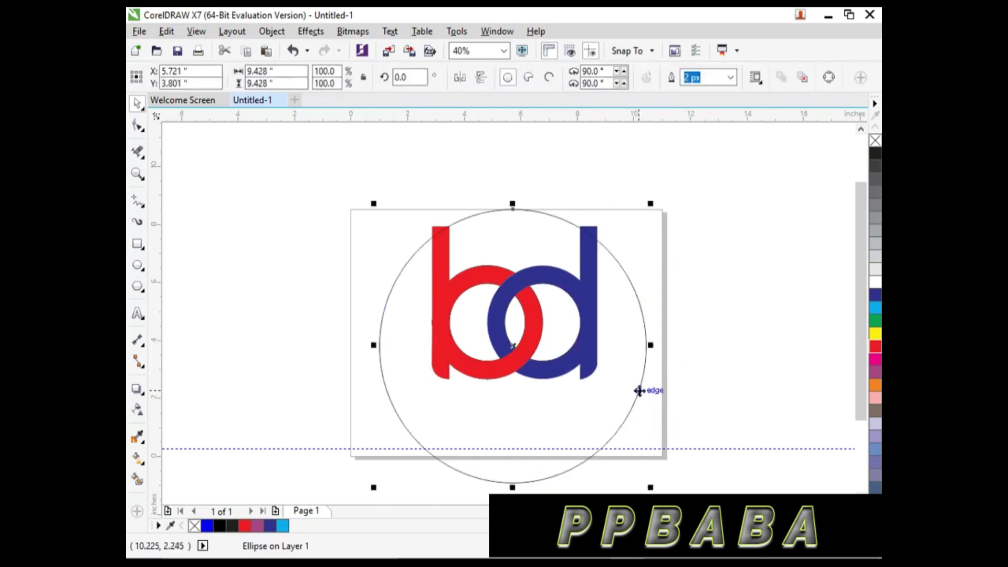
- Try to trim the grouped letters with the outer circle, and undo it
click(723, 327)
drag(321, 157, 681, 460)
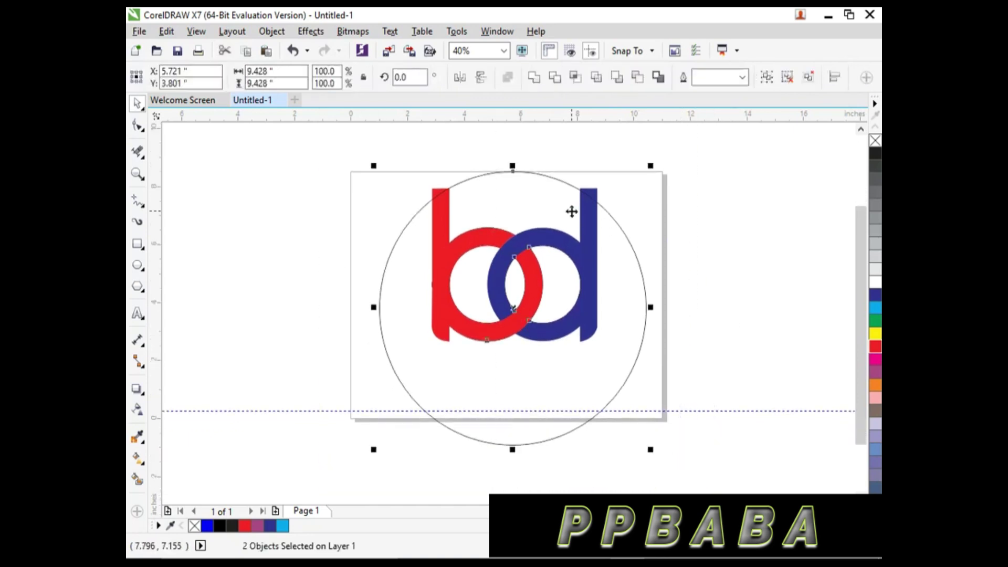
click(560, 80)
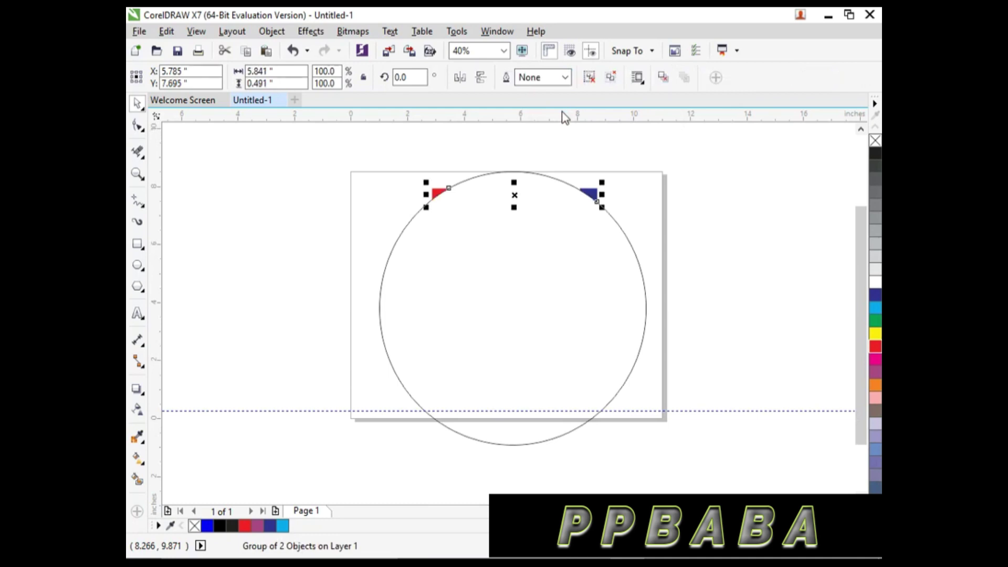
key(ctrl+z)
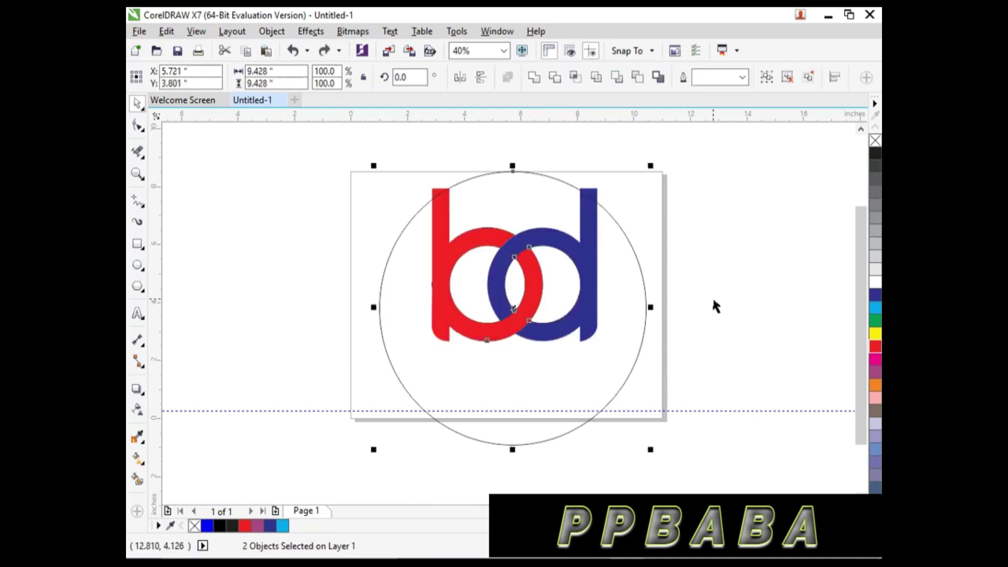
- Ungroup the objects that form the two letters
click(548, 164)
drag(385, 210, 480, 294)
click(138, 126)
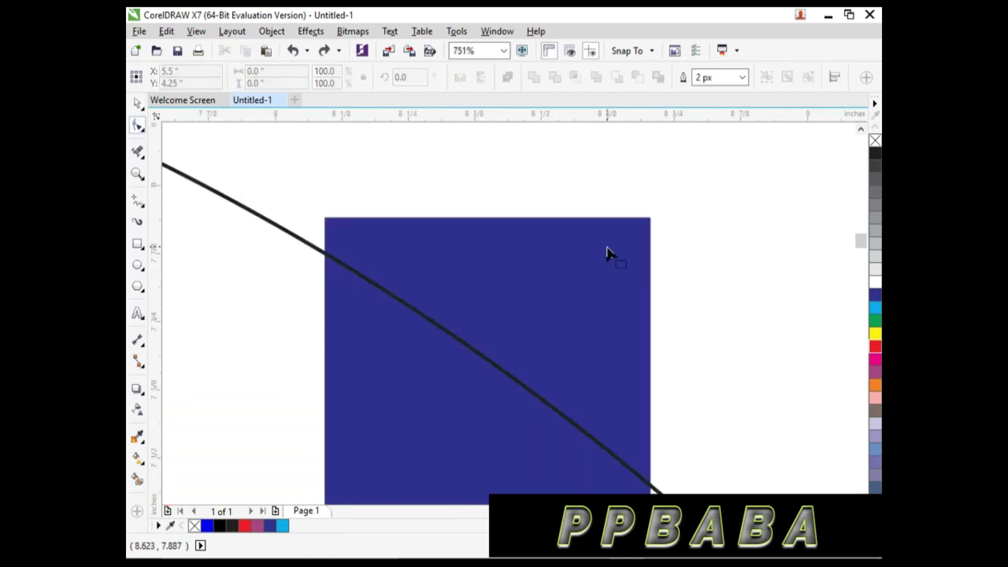
click(141, 103)
click(444, 253)
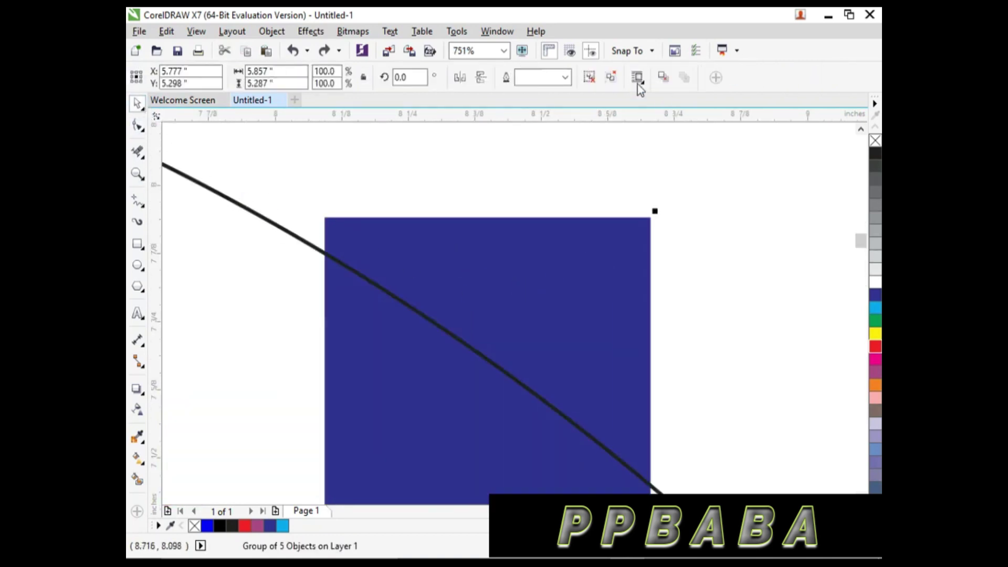
click(590, 81)
- Move the blue d stem's two top nodes down onto the circle and curve the edge between them to follow it
click(138, 126)
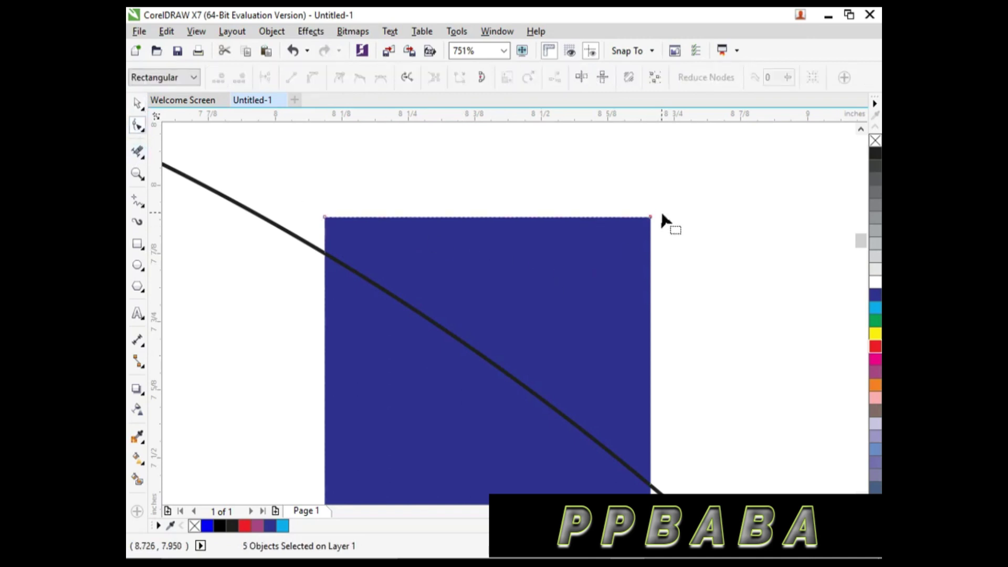
drag(324, 217, 326, 255)
drag(650, 217, 650, 483)
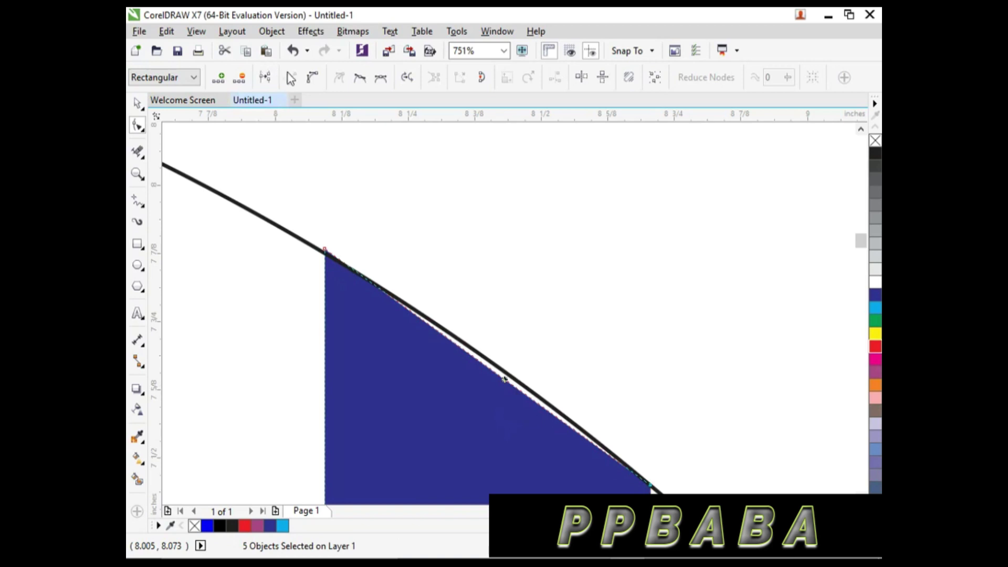
click(312, 77)
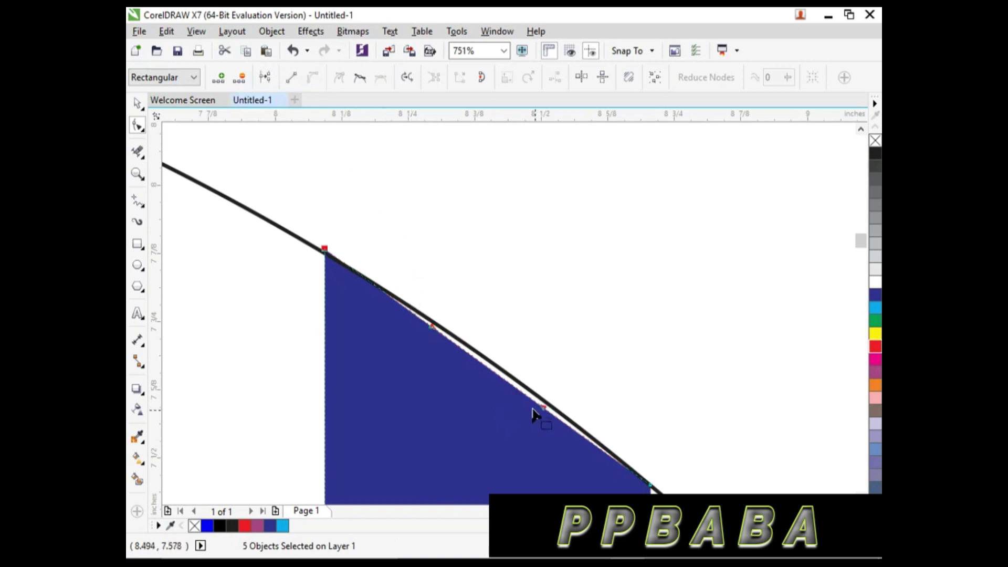
drag(542, 411, 555, 405)
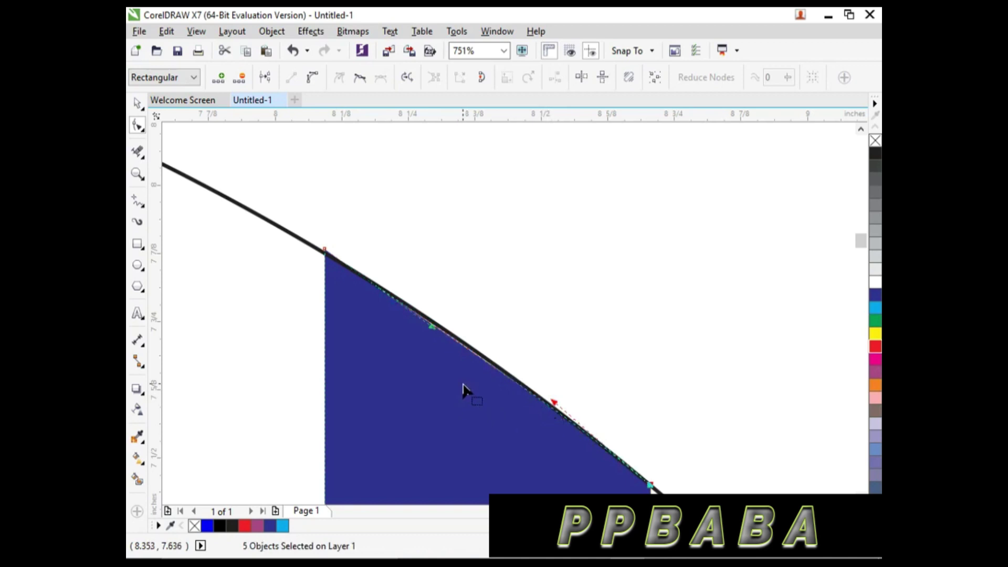
- Move the red b stem's top nodes down onto the circle and curve the edge between them to follow its arc
scroll(504, 355, down, 2)
scroll(472, 337, down, 2)
drag(404, 173, 517, 212)
key(F2)
drag(249, 223, 570, 436)
drag(376, 243, 376, 367)
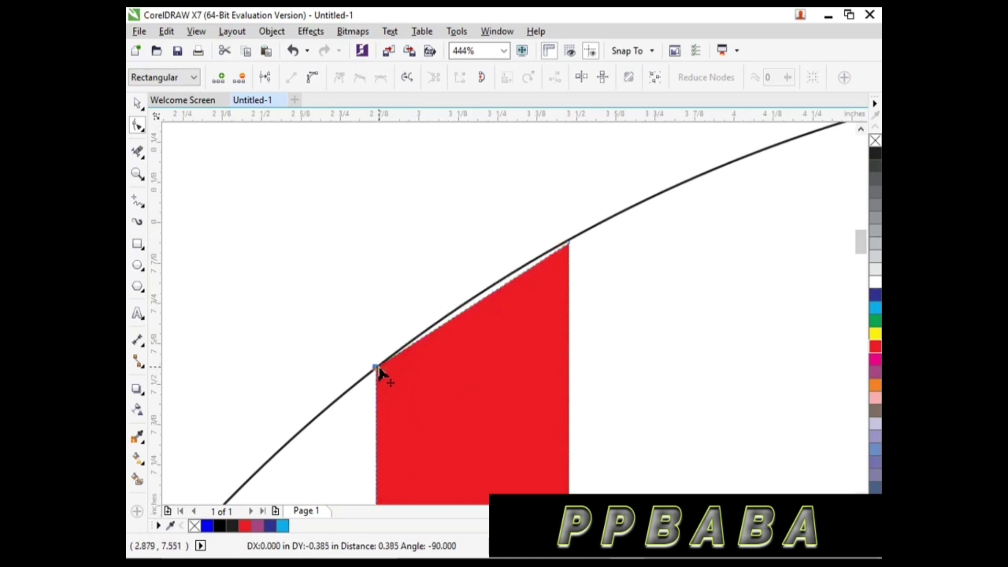
click(457, 315)
click(312, 77)
drag(508, 286, 503, 280)
scroll(628, 349, down, 1)
scroll(373, 459, down, 3)
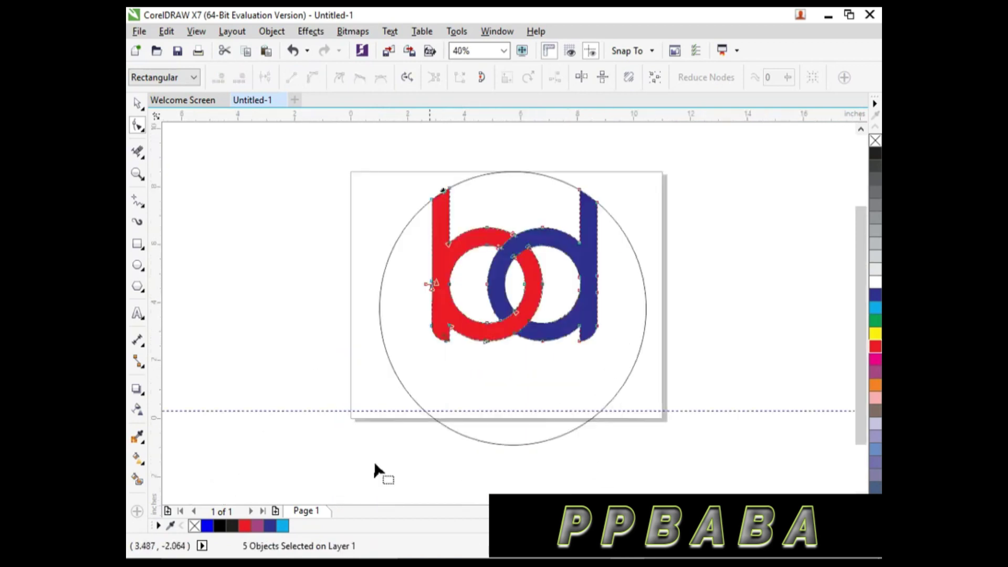
- Delete the outer circle and the horizontal guideline near the page's lower edge
click(137, 103)
click(483, 450)
drag(512, 408, 405, 417)
key(Delete)
click(553, 412)
key(Delete)
- Move both letters together about 1 in down the page
drag(384, 155, 656, 377)
drag(581, 331, 583, 361)
click(590, 429)
- Fill the navy d with black
click(577, 361)
click(873, 151)
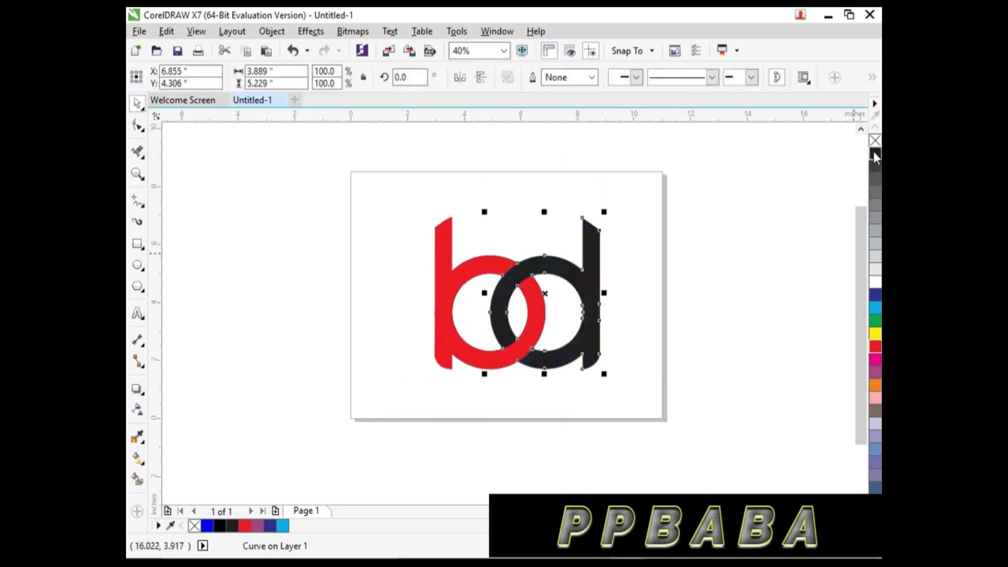
click(726, 377)
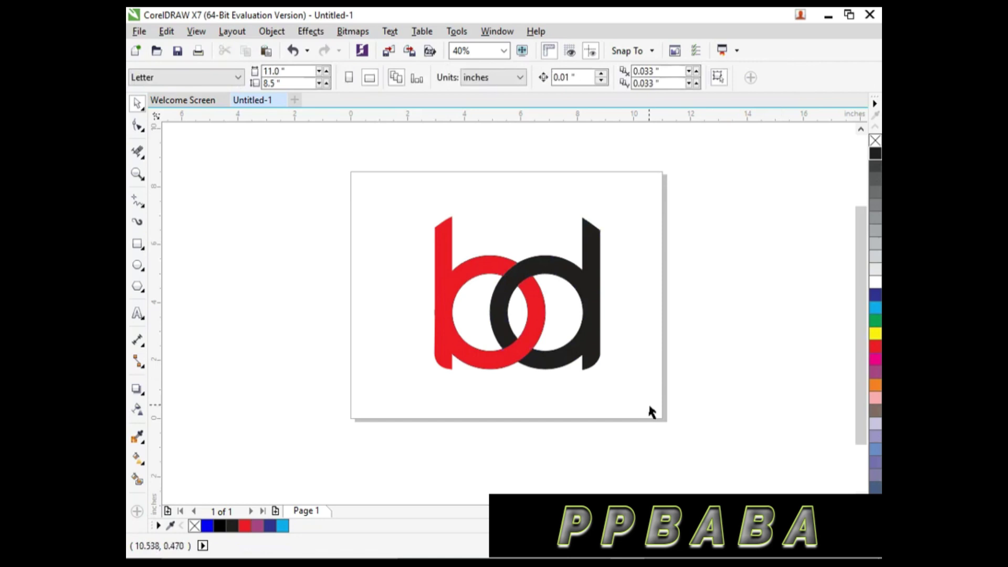
- Try a navy blue fill on the b and restore its red fill
click(491, 367)
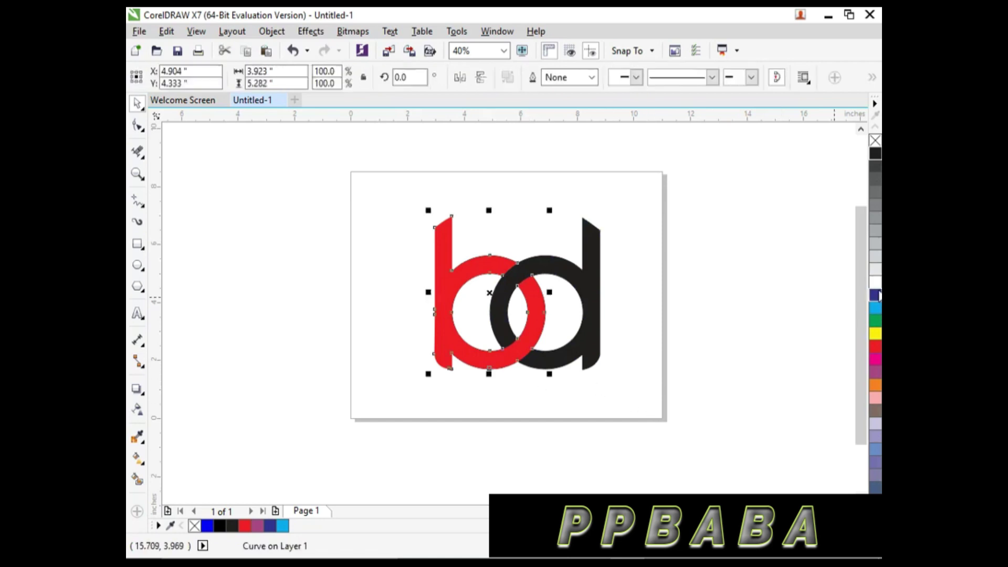
click(874, 295)
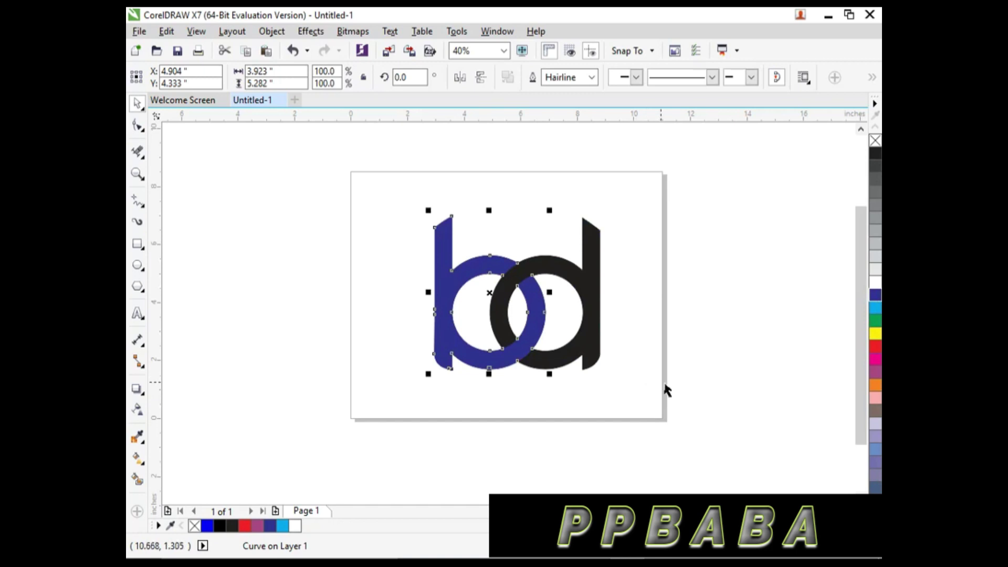
click(722, 355)
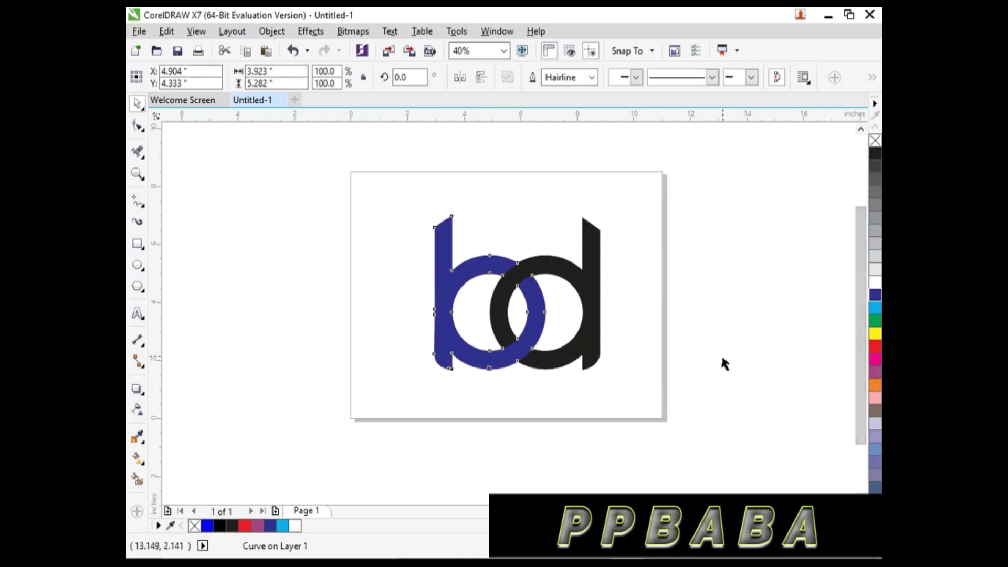
click(493, 355)
click(874, 347)
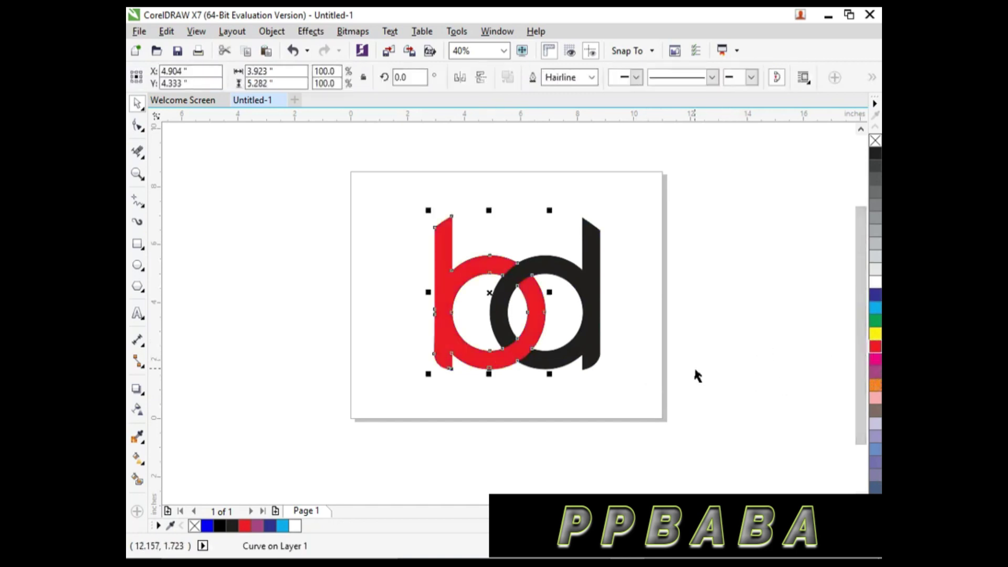
click(694, 368)
- Try navy blue on the b again and replace it with a green fill
click(512, 361)
click(875, 295)
click(703, 370)
click(507, 358)
click(875, 321)
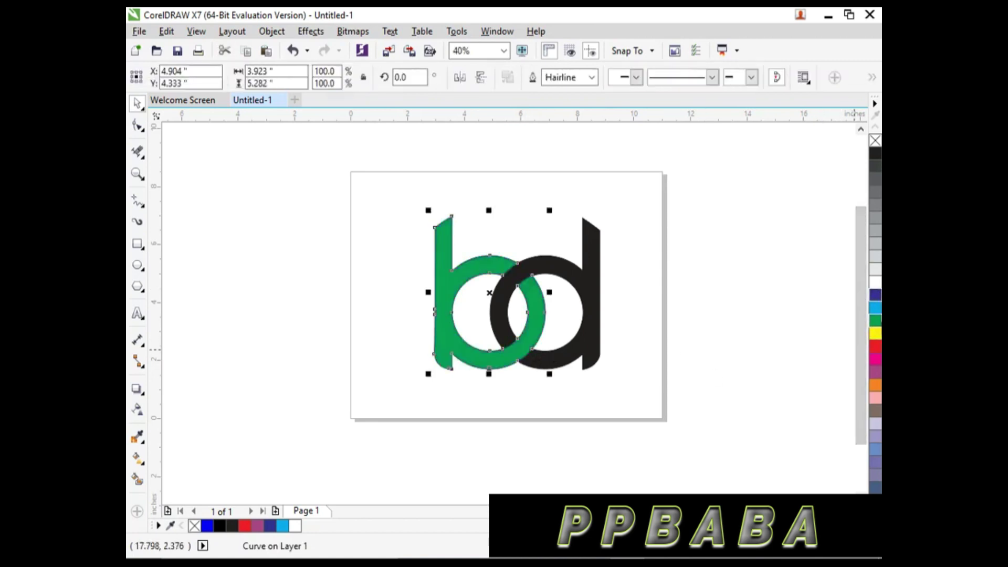
click(685, 397)
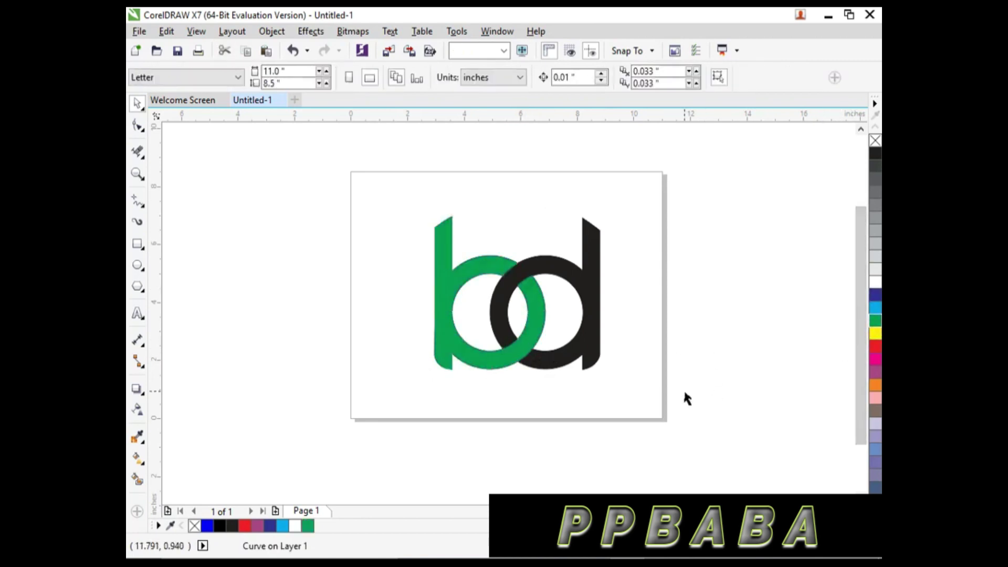
- Try a navy blue fill on the black d and replace it with red
click(598, 348)
click(874, 295)
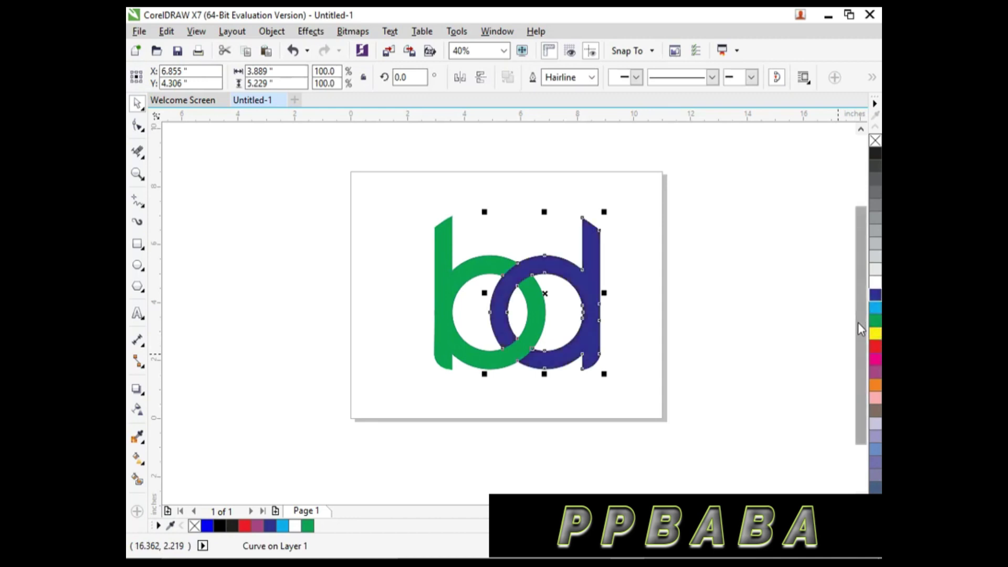
click(876, 347)
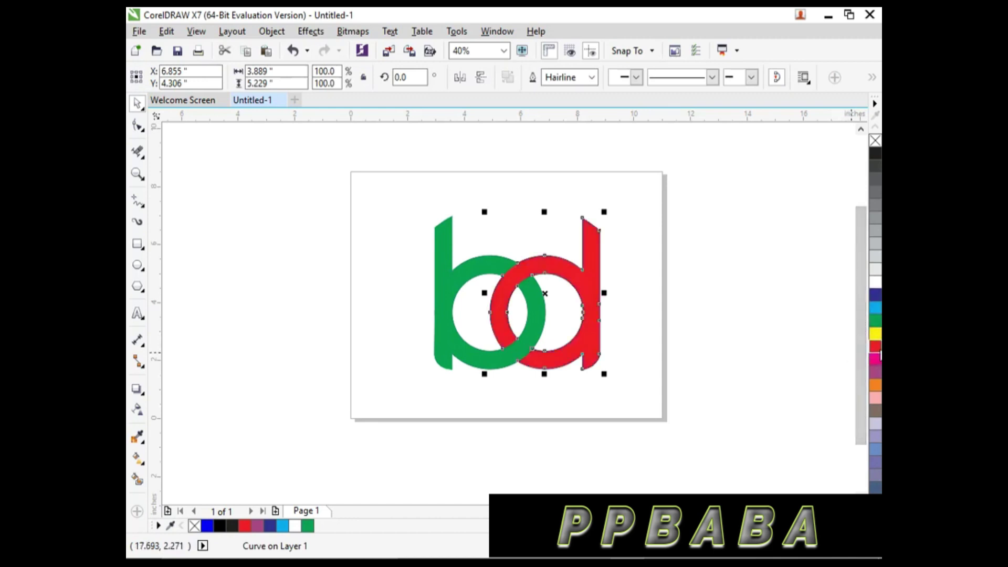
click(770, 387)
- Fill the green b with black
click(511, 363)
click(874, 154)
click(749, 364)
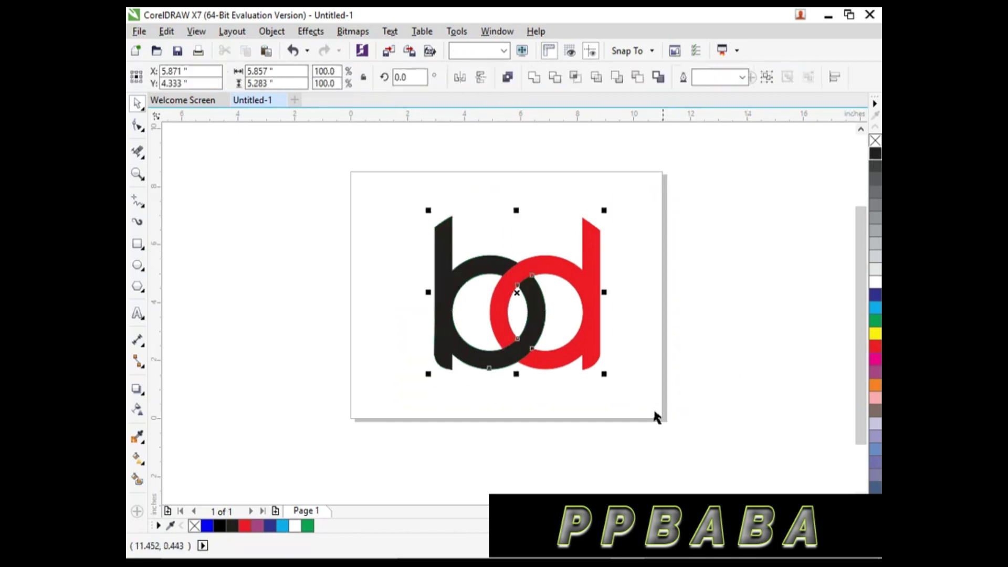
- Select both letters and move them together about 0.9 in up the page
drag(325, 164, 677, 420)
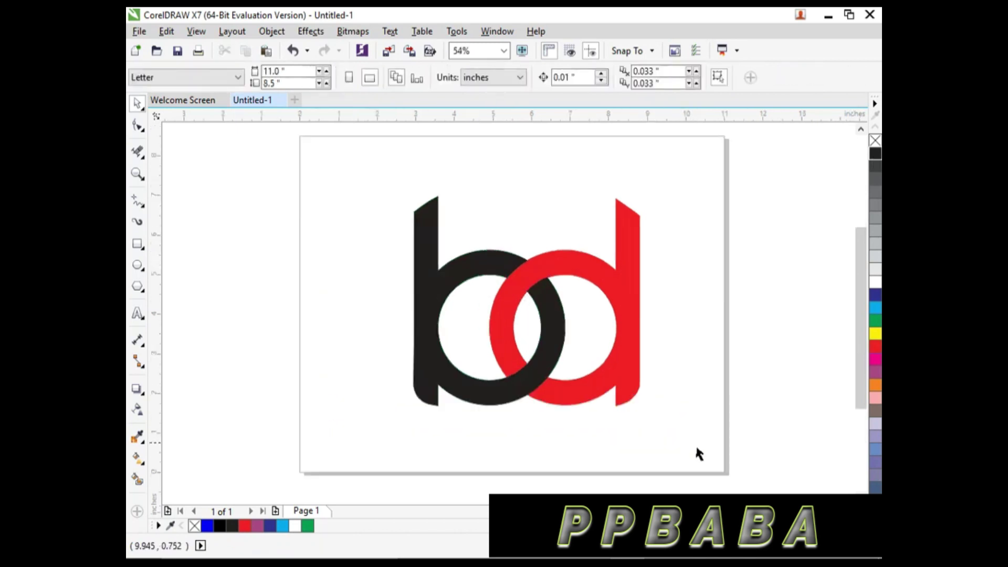
drag(364, 440, 714, 175)
drag(630, 335, 624, 300)
click(693, 327)
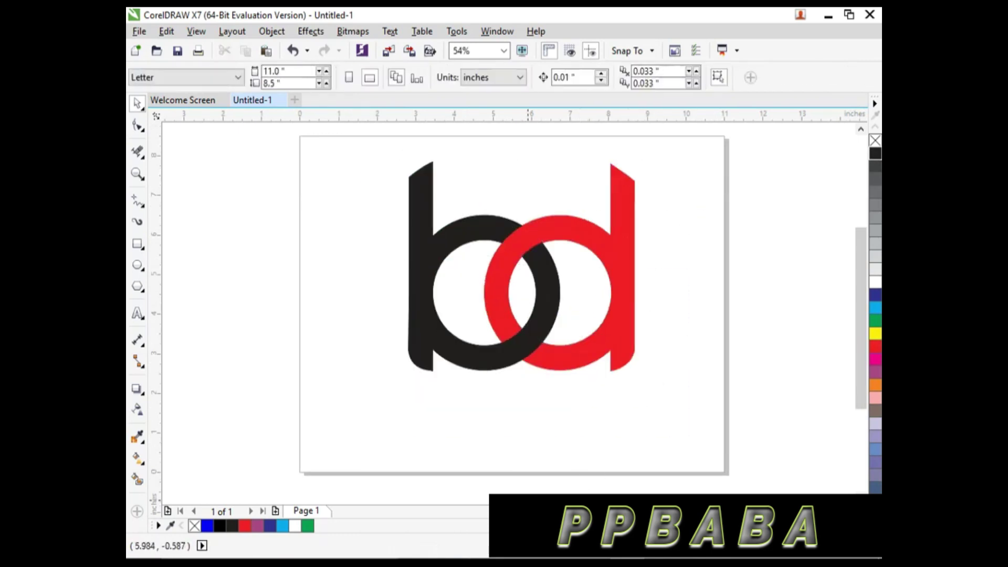
- Nudge both letters together right and down to X 5.836 in, Y 4.815 in
drag(360, 420, 692, 141)
key(Right)
key(Down)
key(Down)
key(Down)
key(Down)
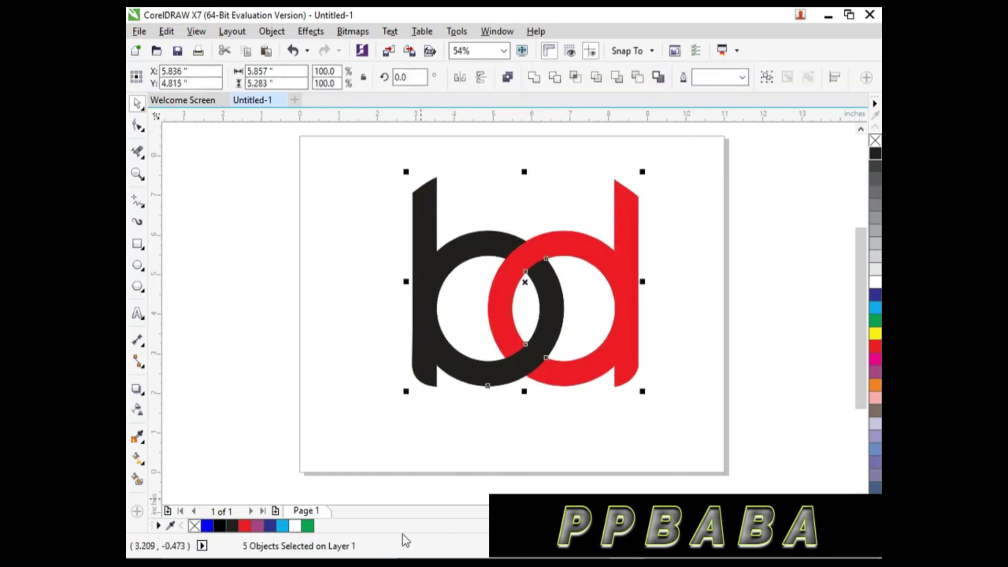